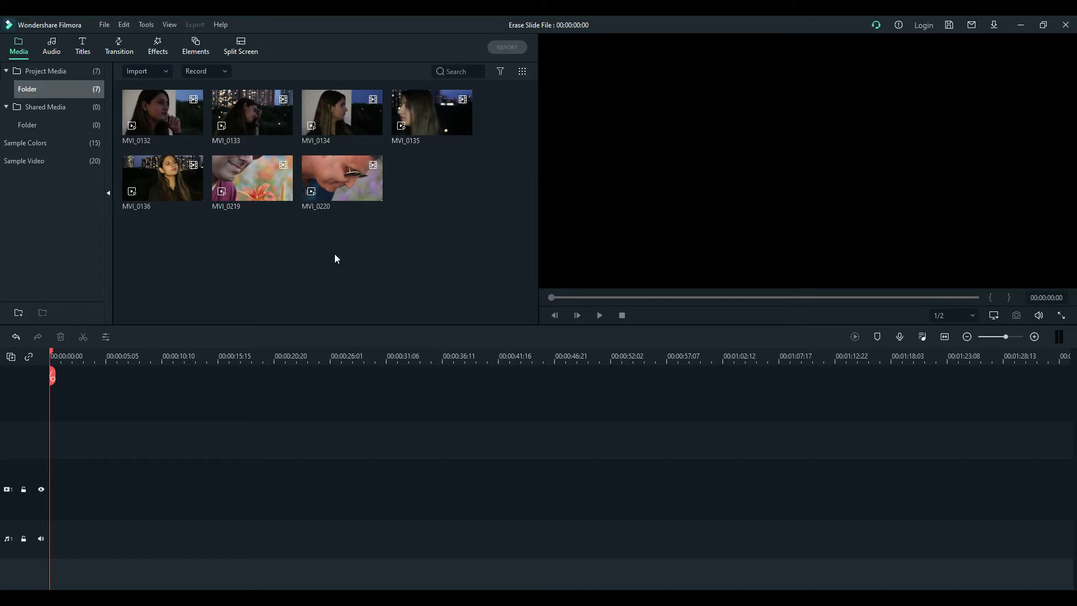
Place MVI_0219 at the start of the video track and delete its detached audio.
mouse_move(256, 193)
left_click_drag(257, 188, 39, 496)
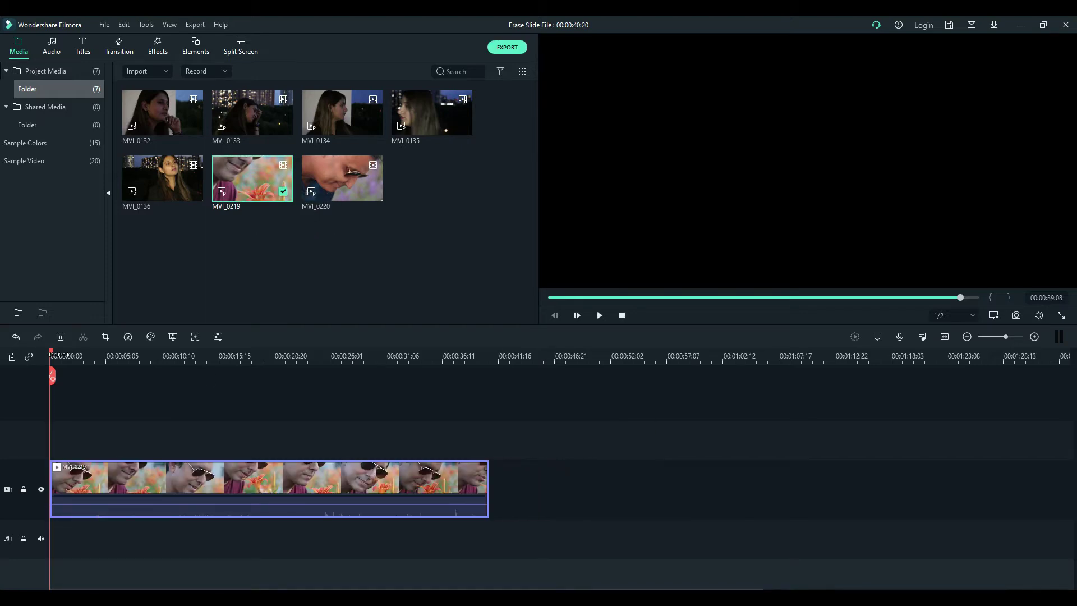
left_click(599, 315)
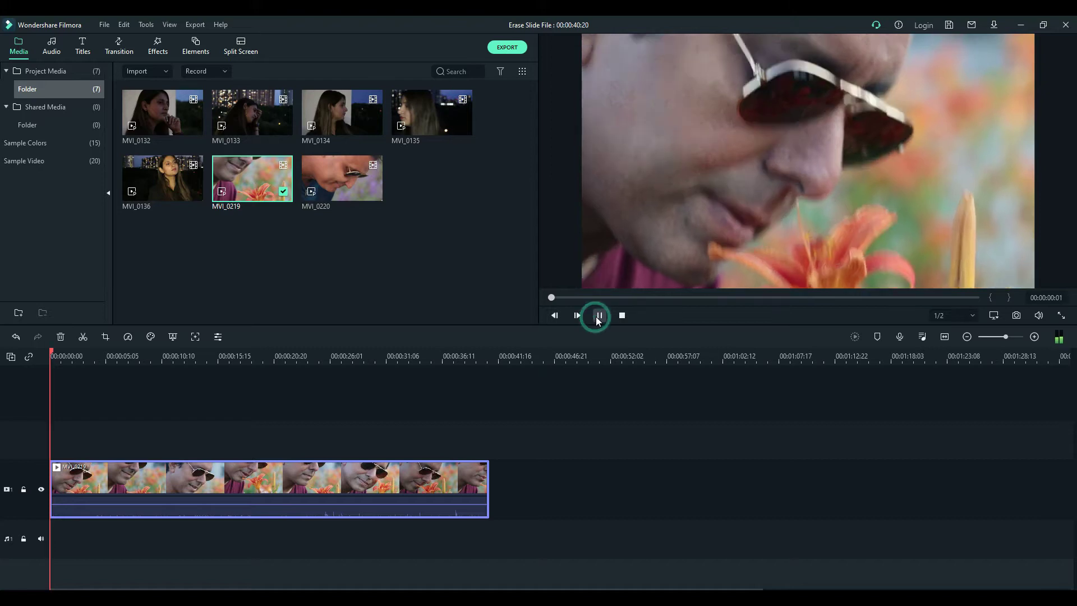
left_click(274, 499)
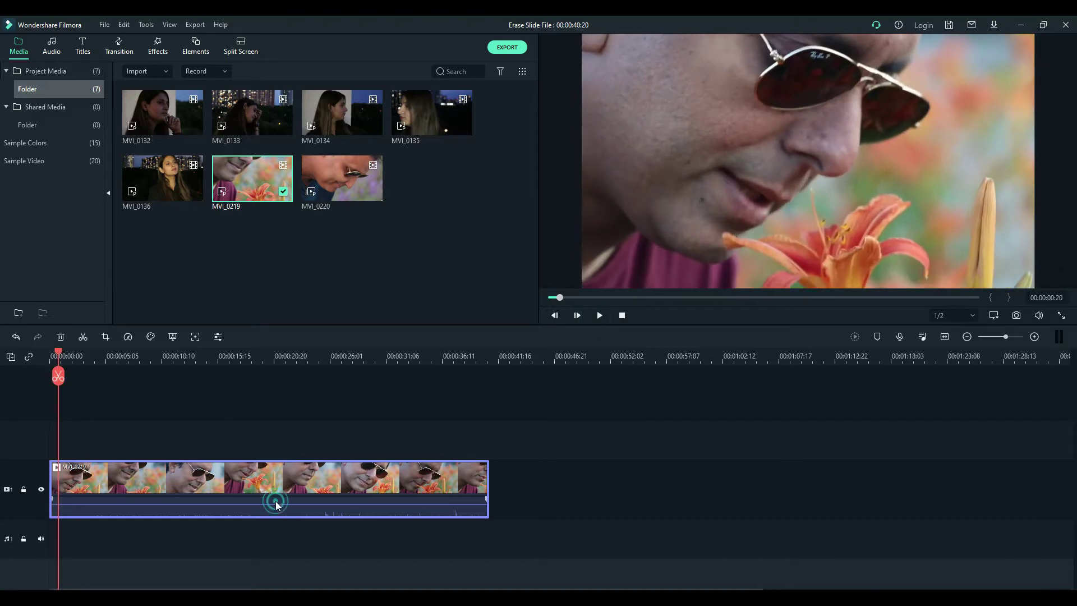
right_click(275, 500)
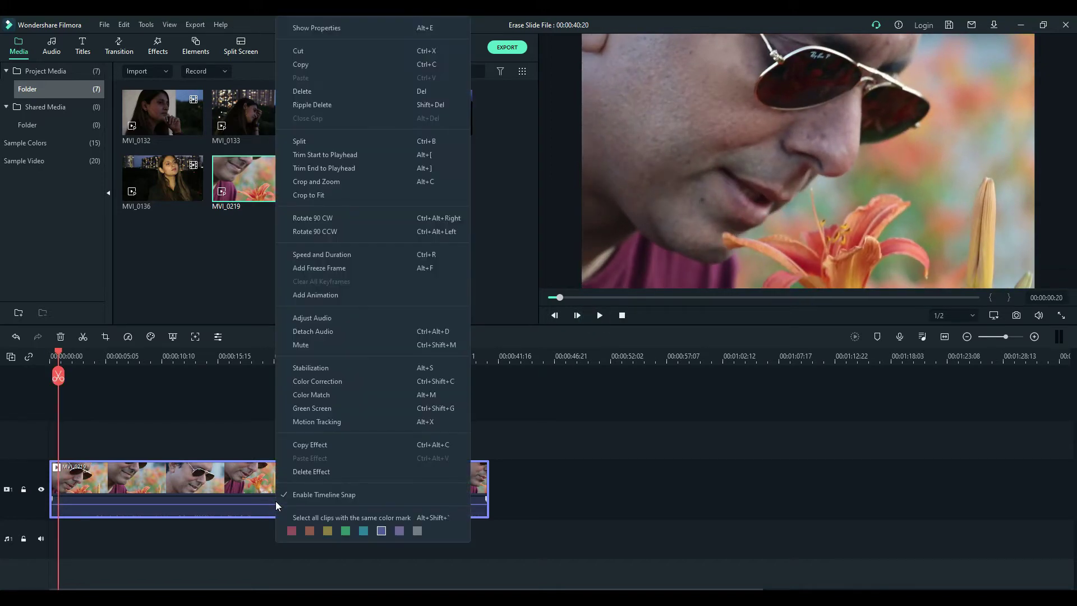
left_click(288, 333)
left_click(291, 550)
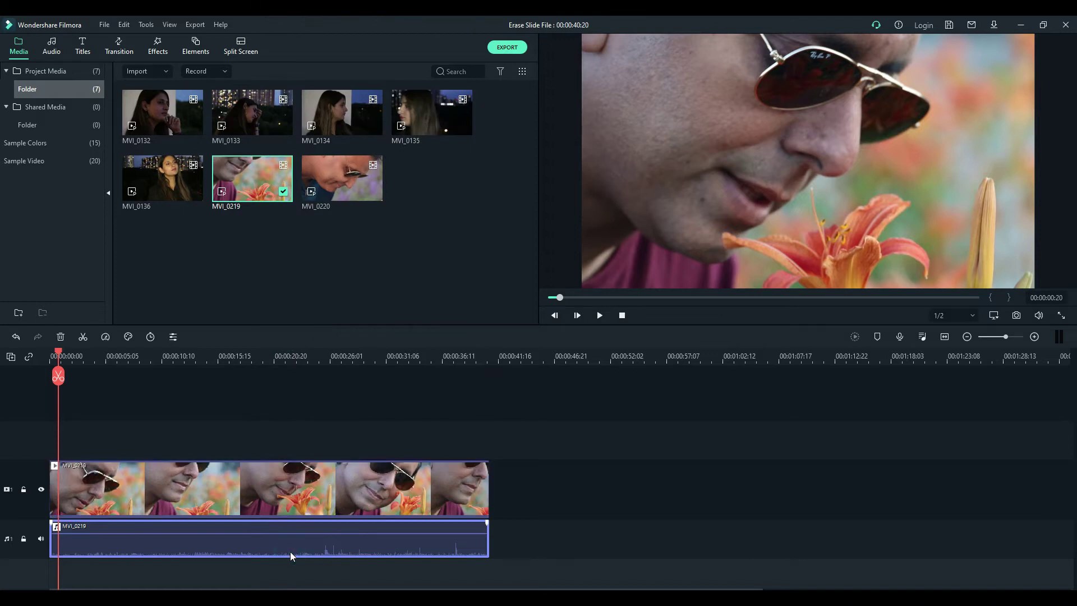
key("Delete")
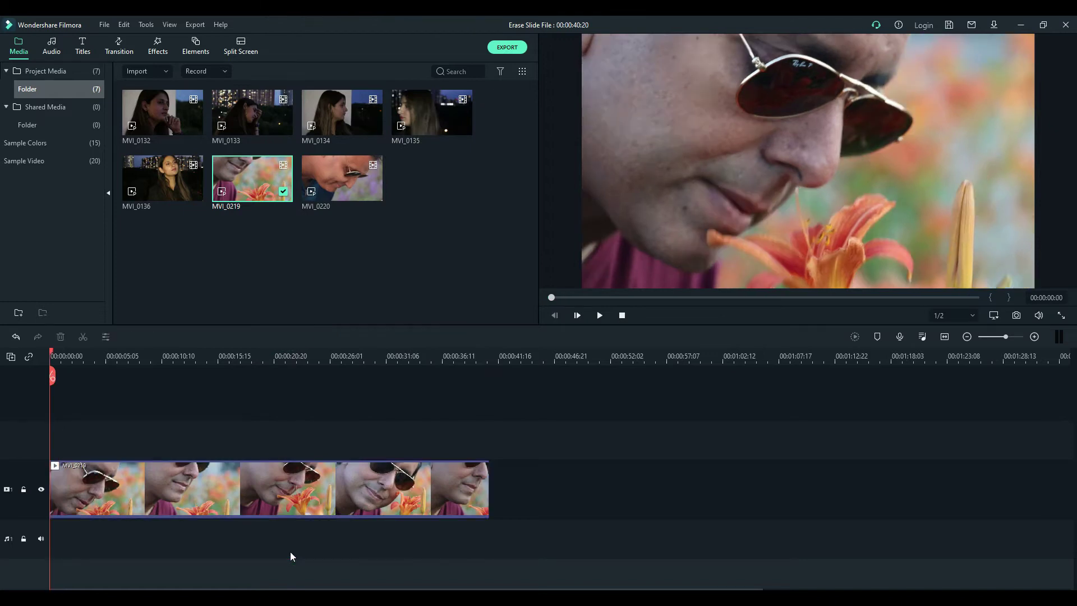
Split MVI_0219 near 2 seconds and trim the second part so the project runs 00:00:06:18.
left_click(599, 316)
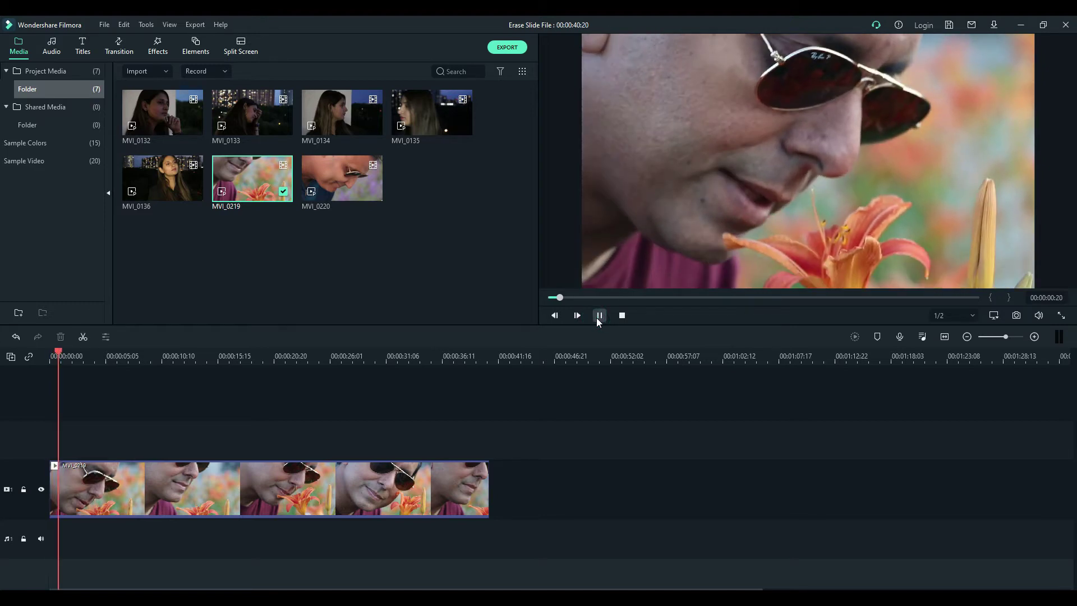
left_click(599, 315)
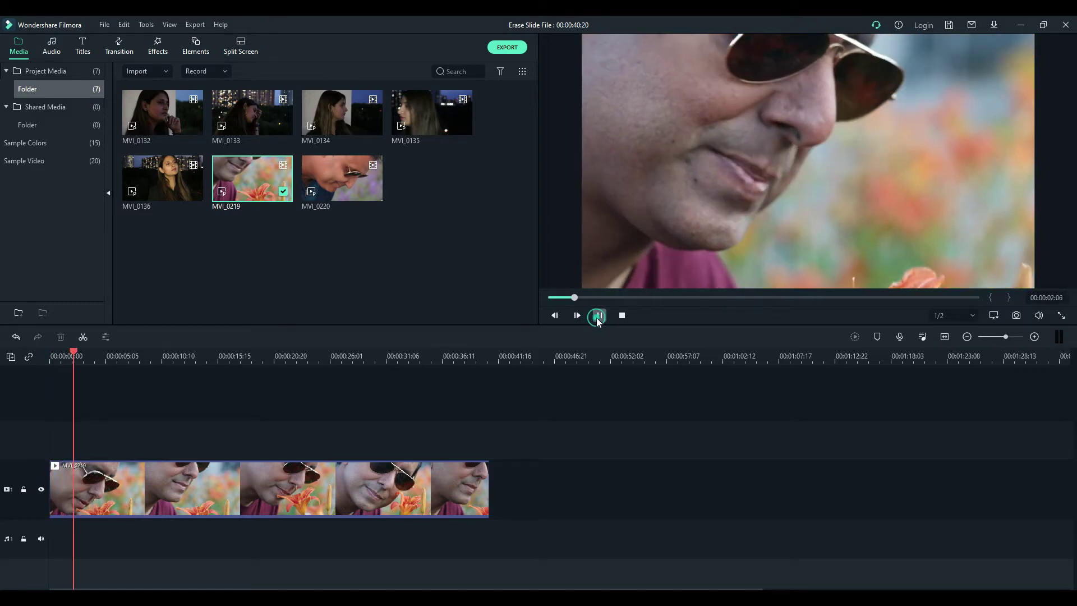
left_click(133, 485)
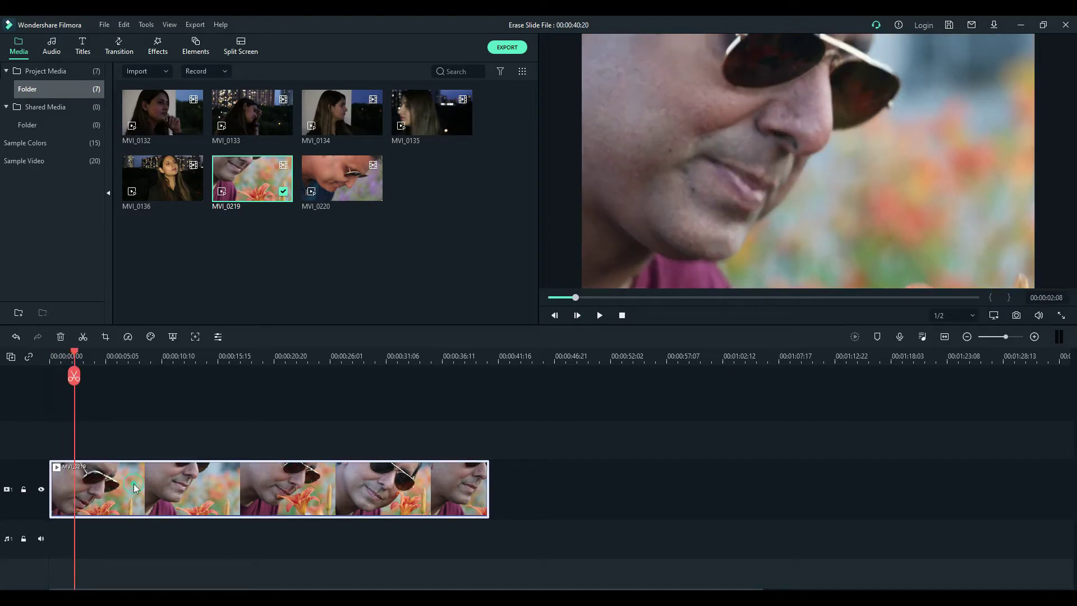
left_click(74, 378)
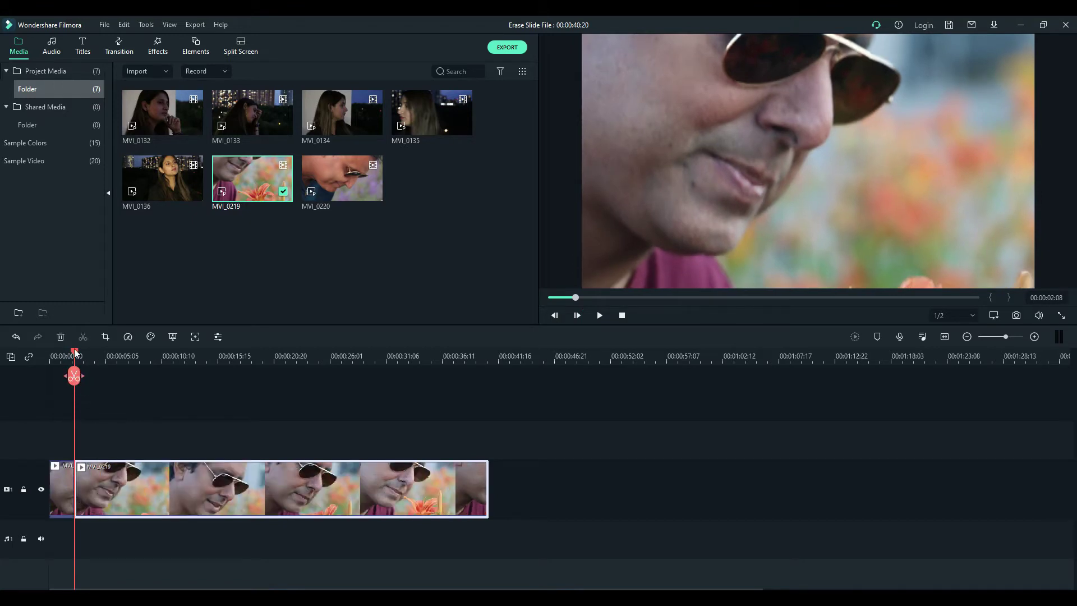
left_click_drag(72, 350, 122, 355)
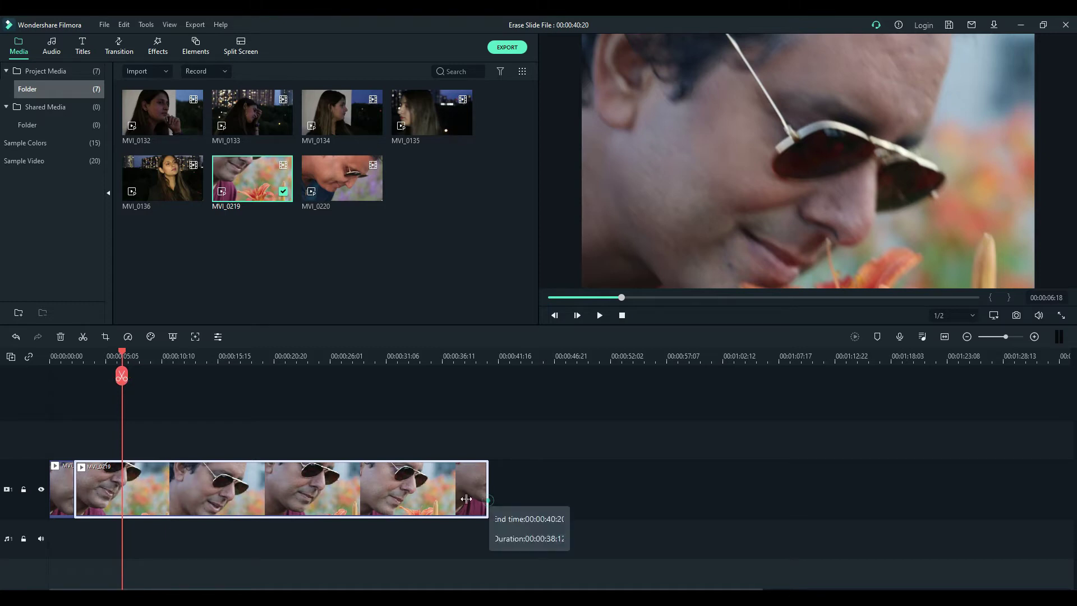
left_click_drag(487, 493, 122, 486)
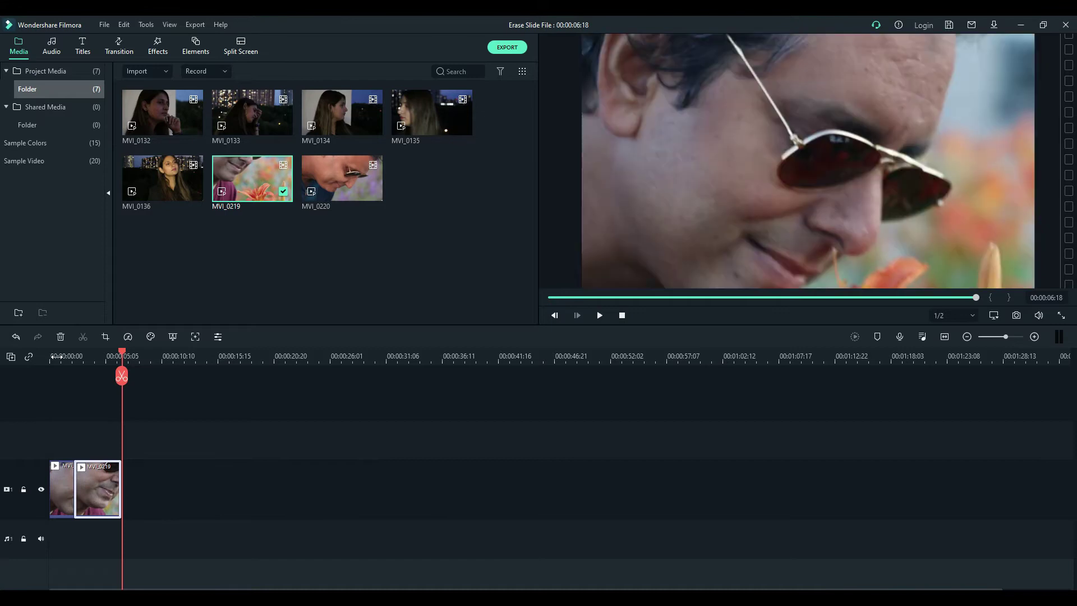
left_click(59, 357)
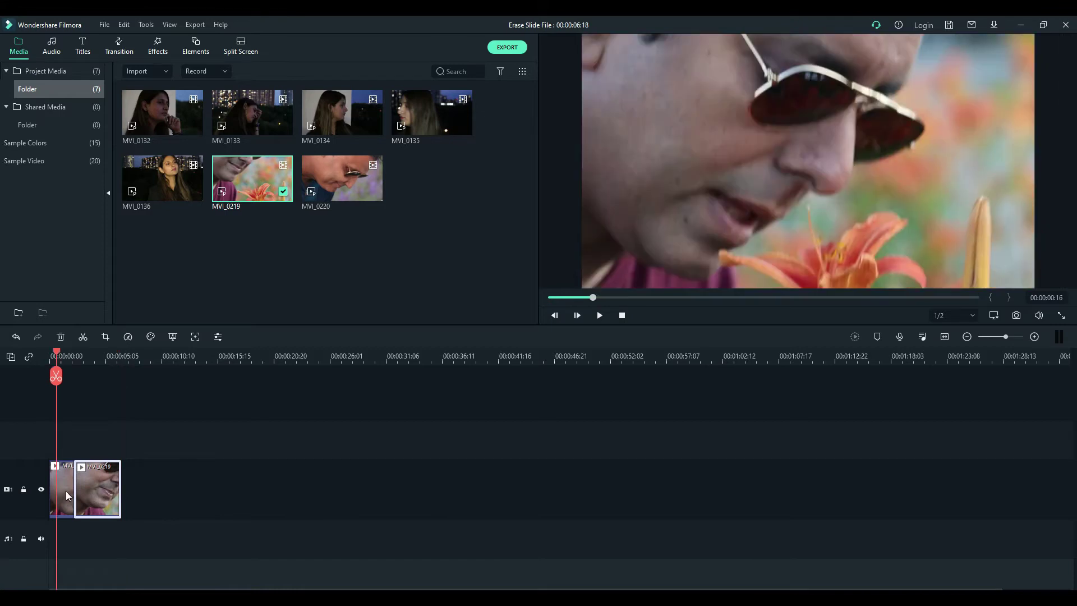
left_click(68, 493)
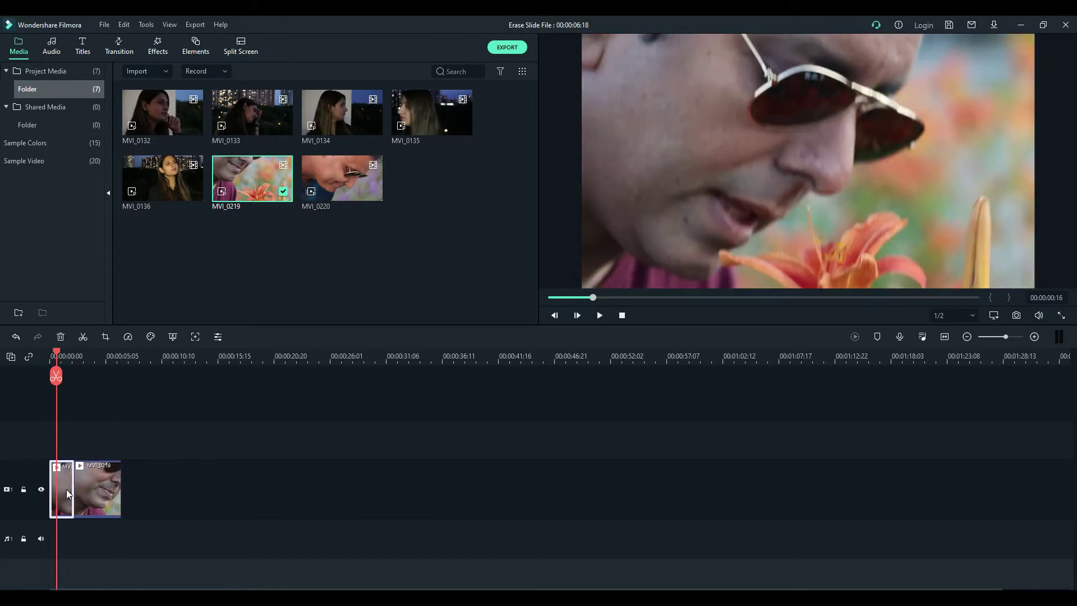
left_click(93, 492)
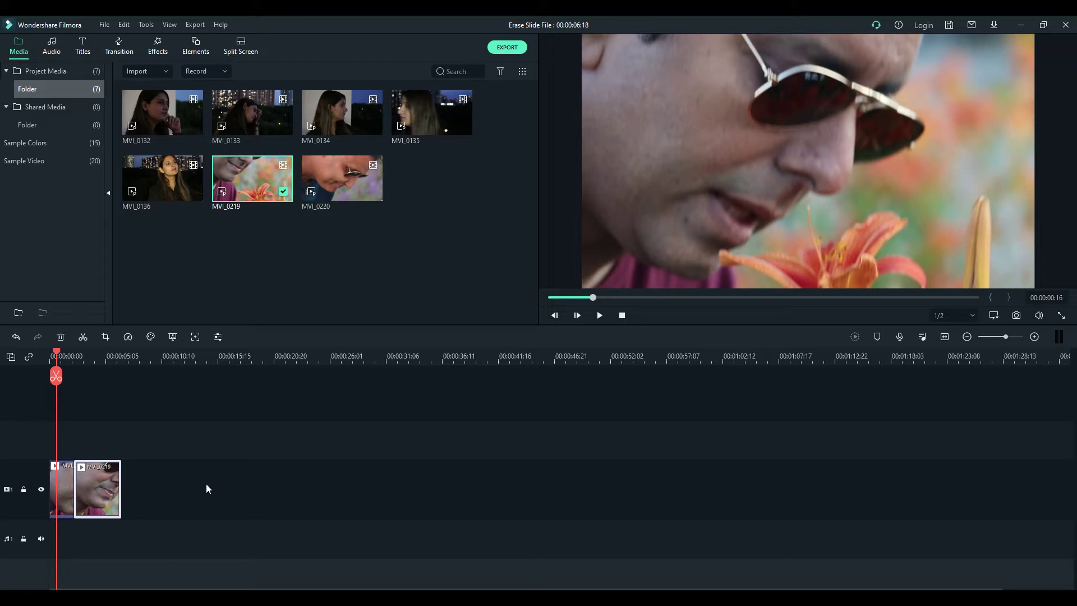
left_click(599, 316)
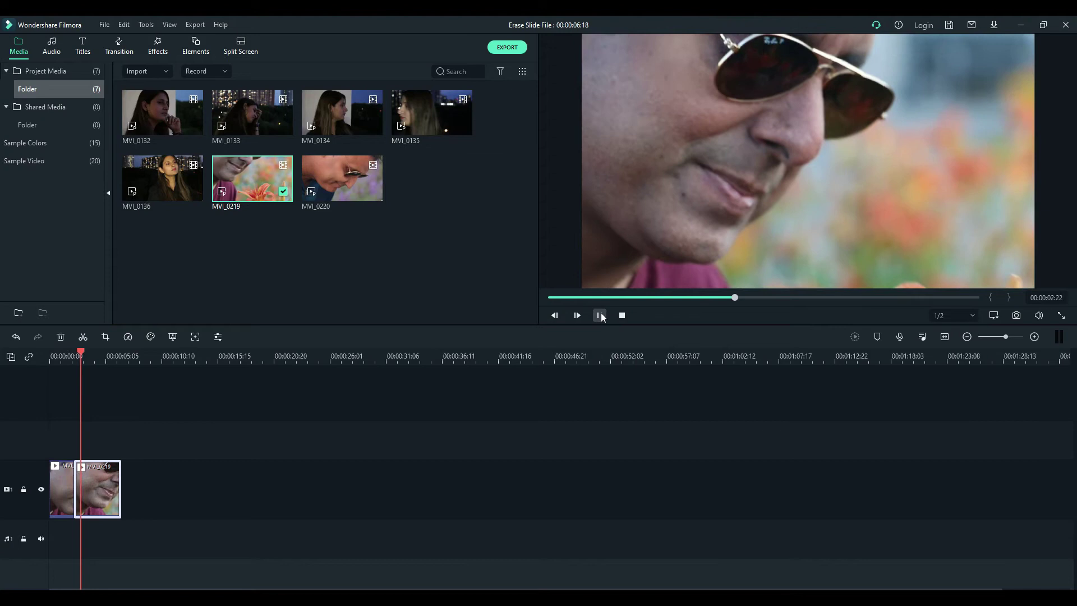
left_click(600, 315)
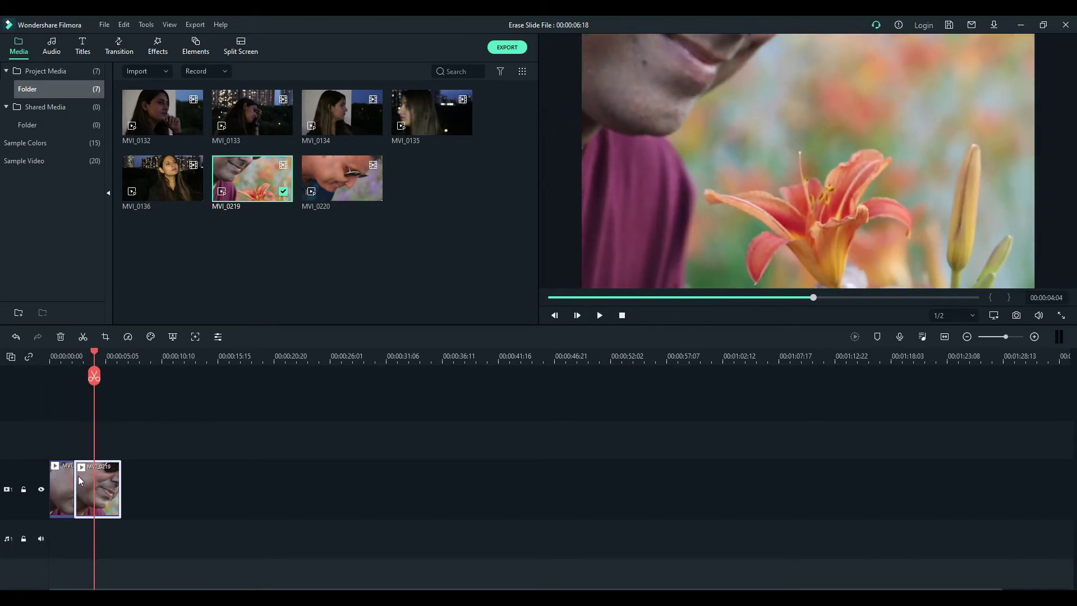
left_click(63, 356)
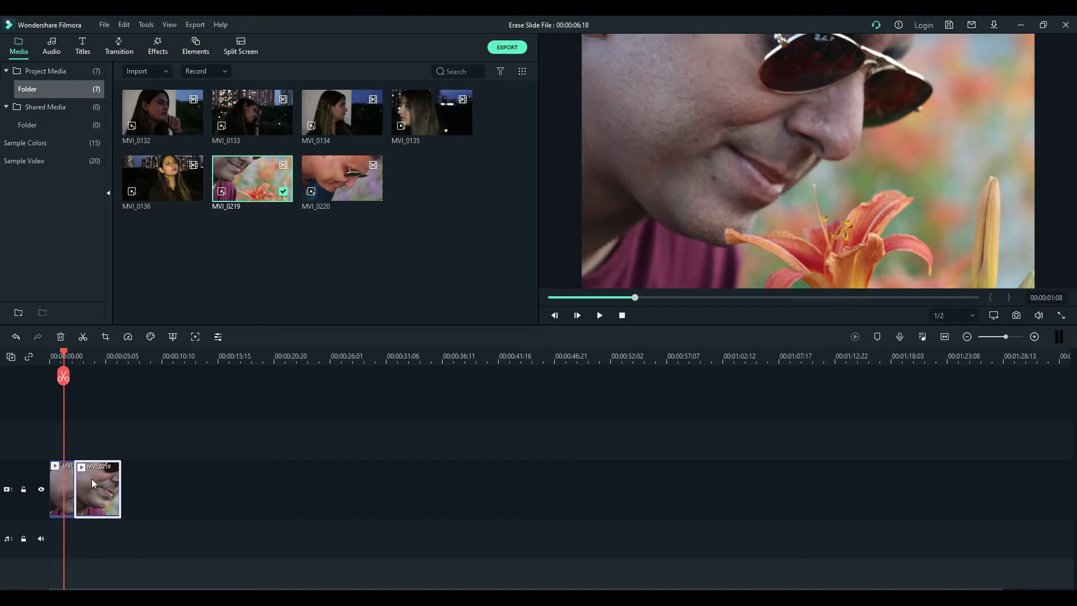
left_click(101, 355)
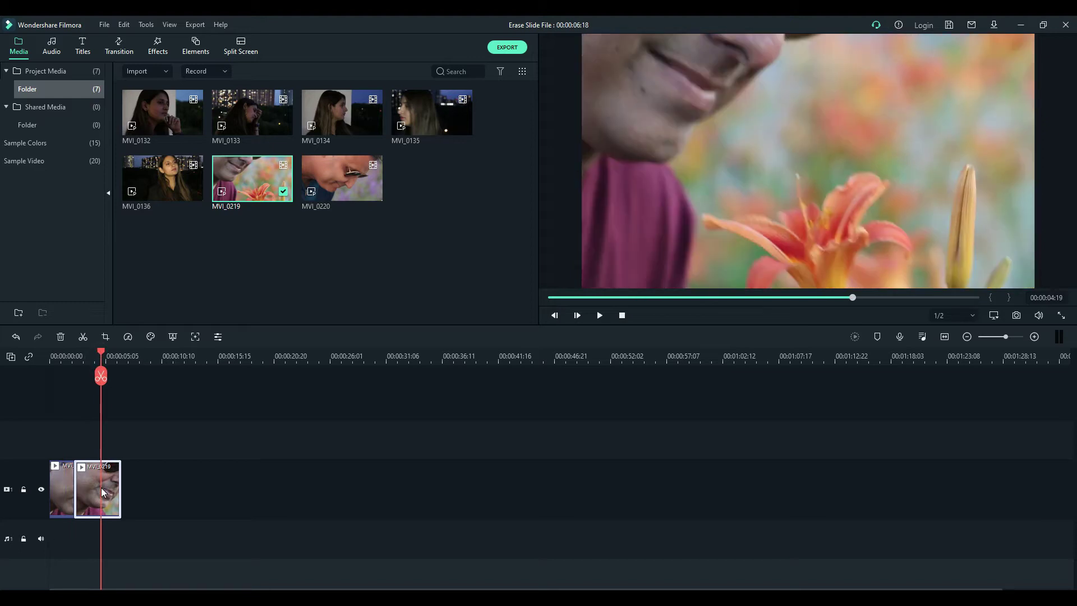
left_click(152, 337)
left_click(166, 362)
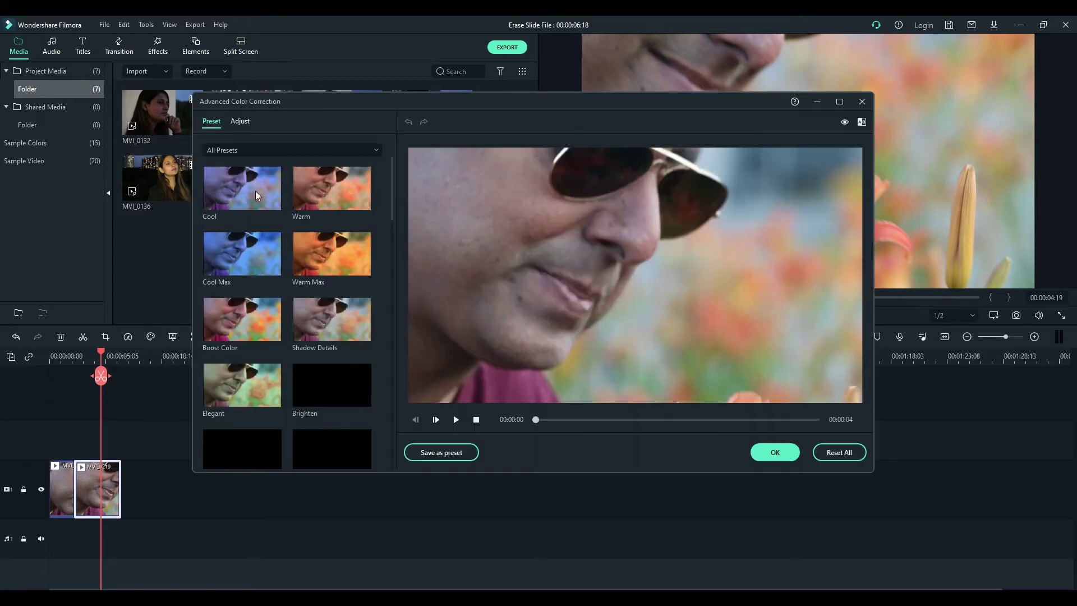
In the Adjust controls, expand 3D LUT and pick EA_Cinematic Lut (52) from the list.
left_click(240, 121)
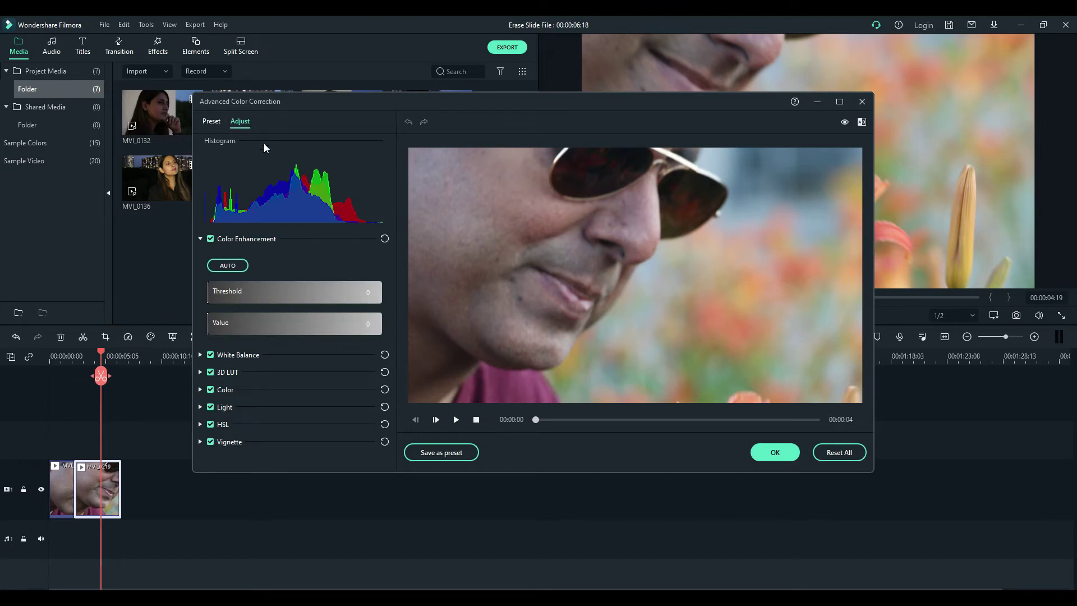
left_click(199, 372)
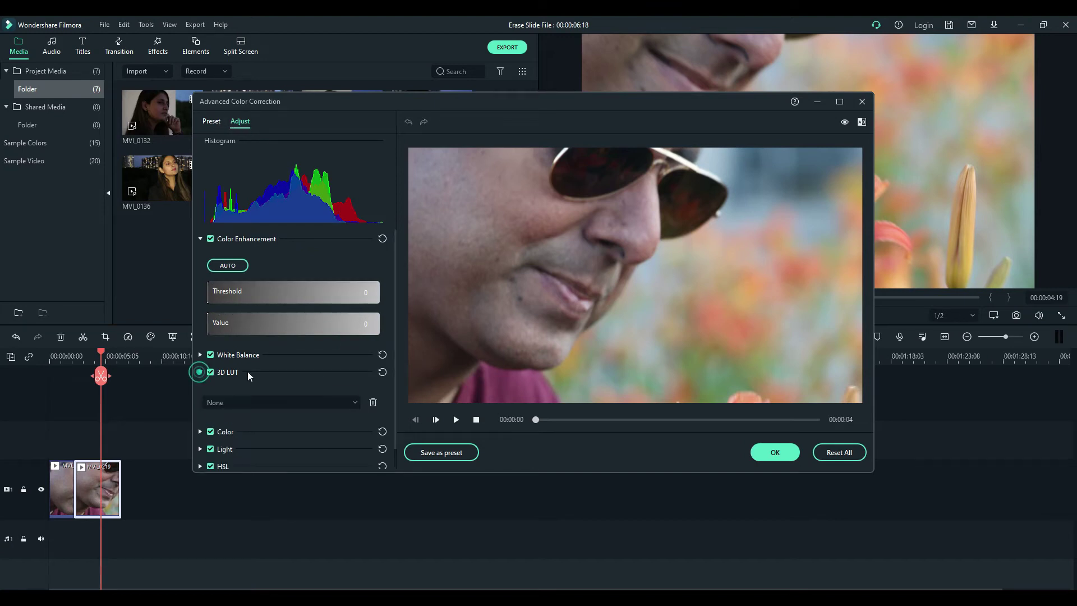
scroll(396, 361, "down", 1)
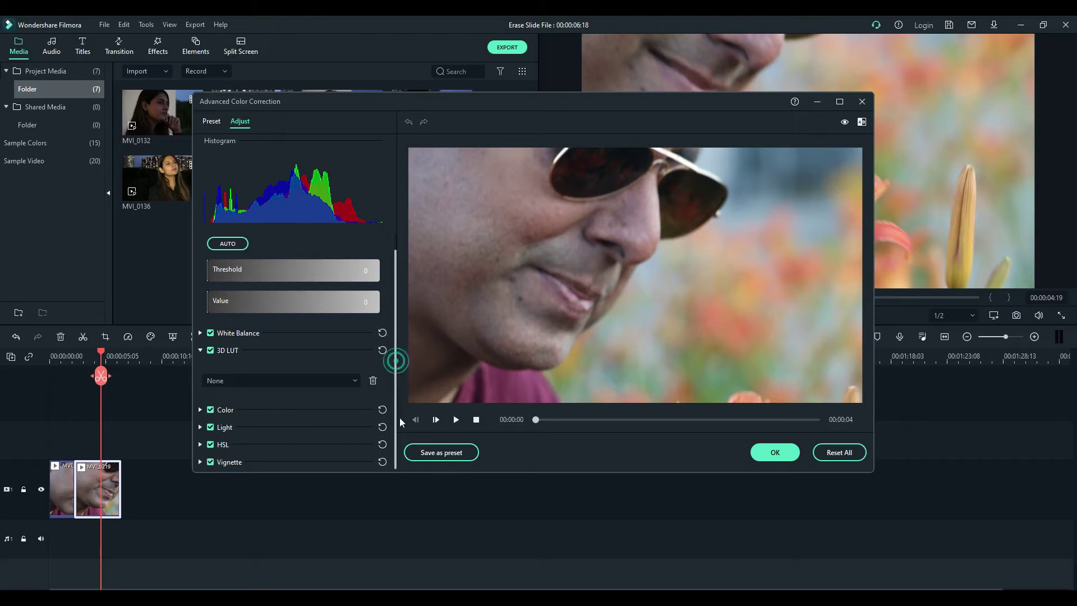
left_click(355, 381)
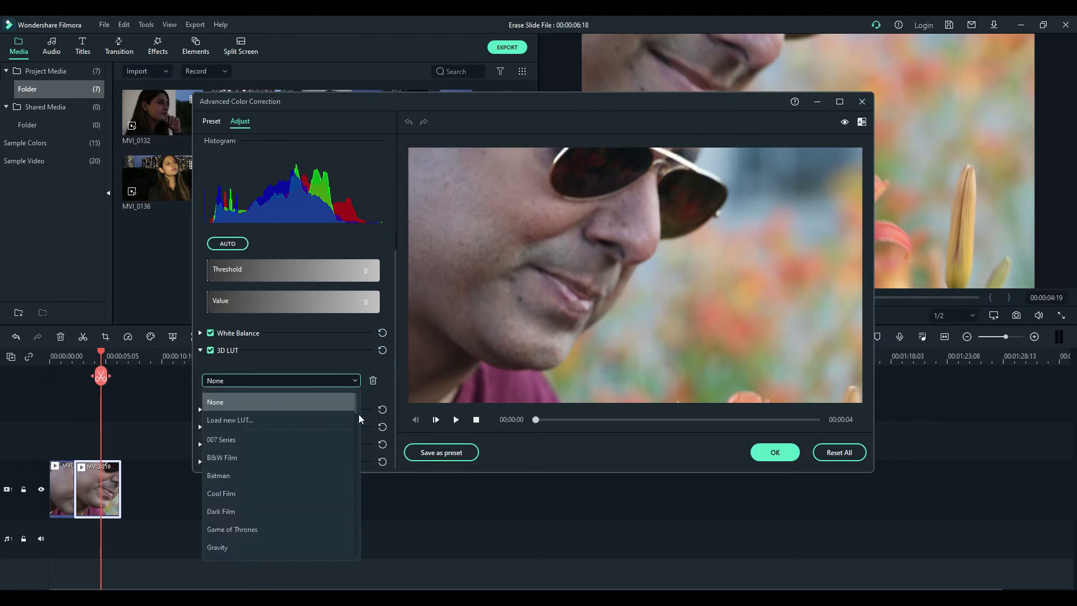
left_click_drag(356, 418, 360, 564)
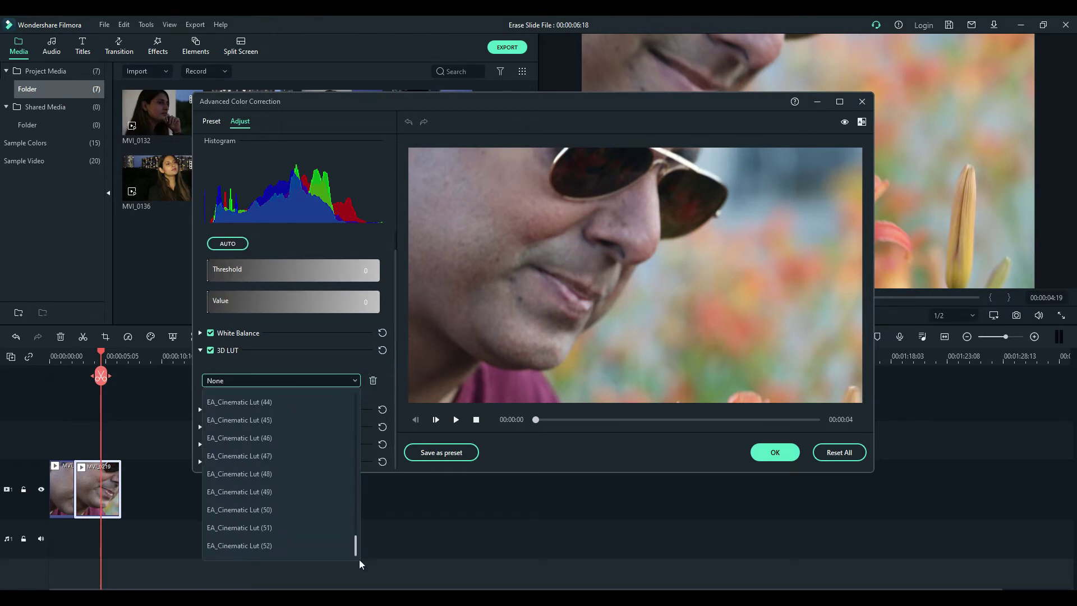
left_click(323, 547)
left_click(281, 381)
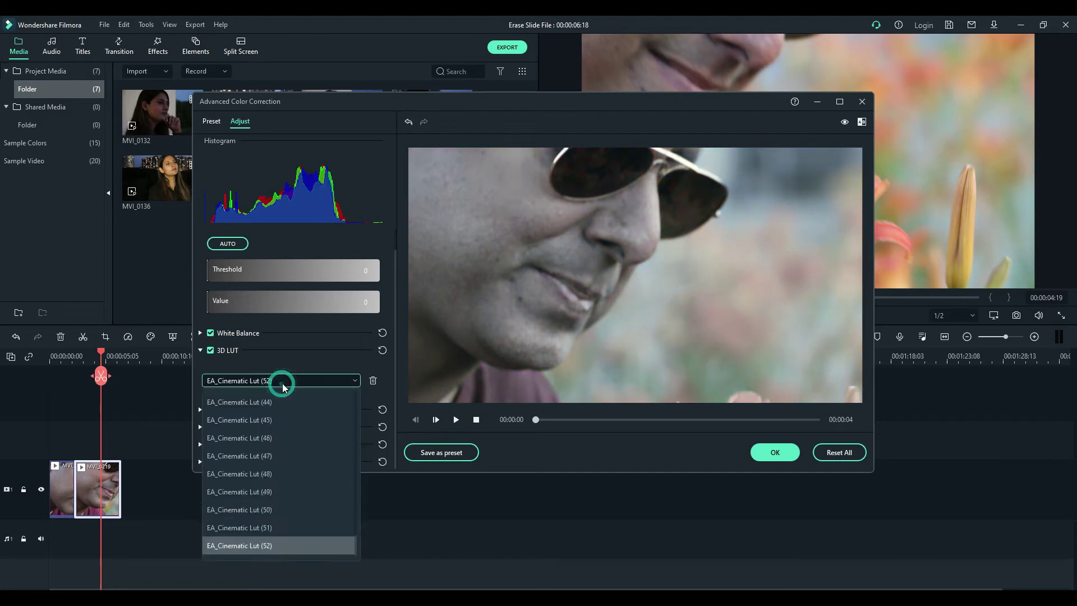
left_click(282, 381)
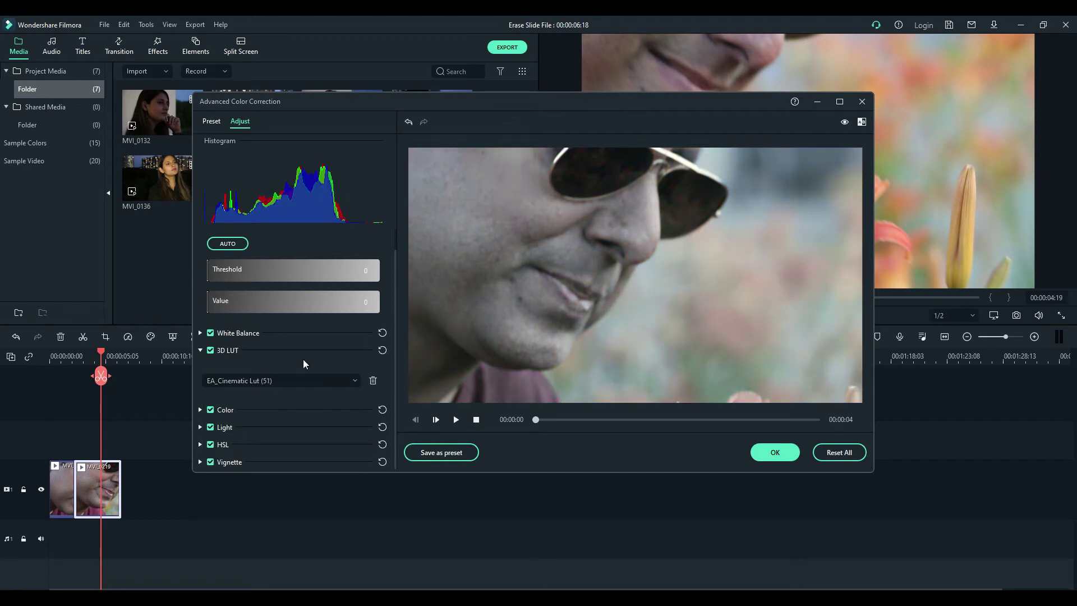
Step back through the LUTs with the arrow keys to settle on EA_Cinematic Lut (46).
key("Up")
key("Up")
key("Up")
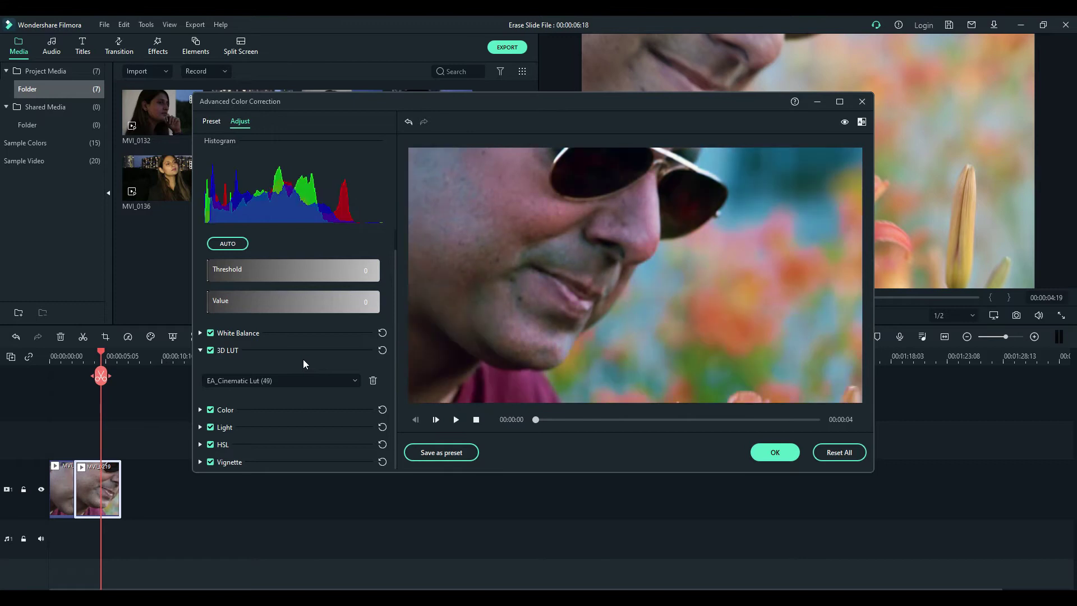
key("Up")
key("Up")
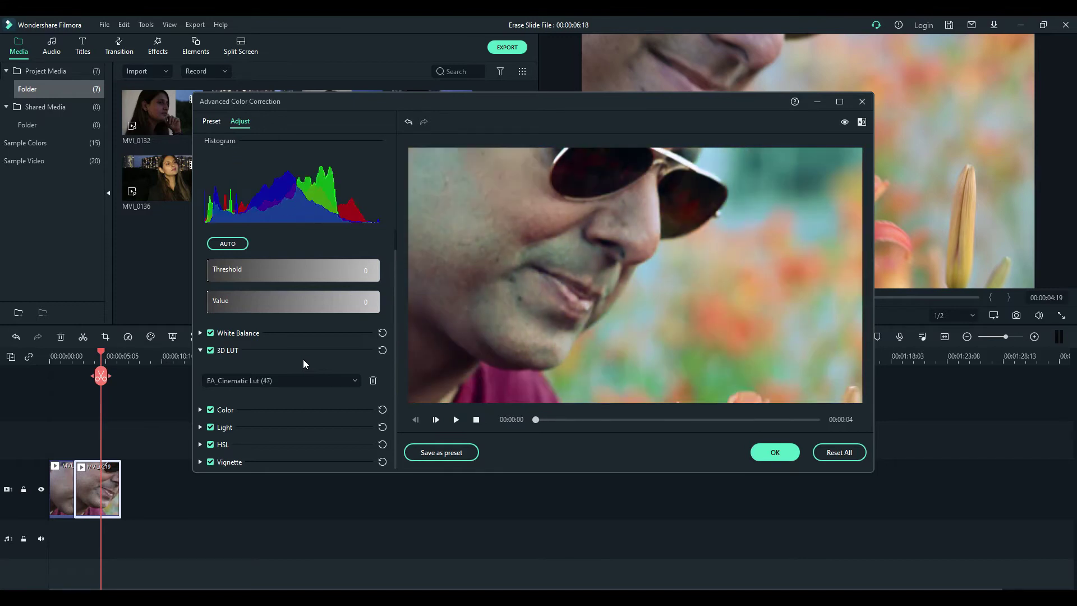
key("Up")
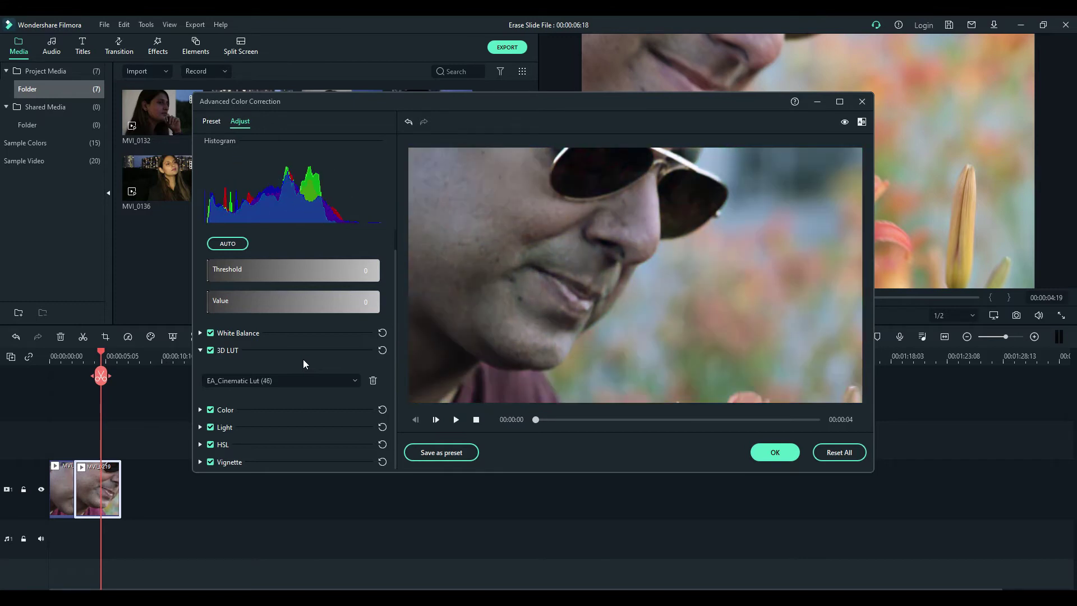
key("Up")
key("Down")
Slightly raise the exposure, brightness and contrast in the Color section.
left_click(200, 351)
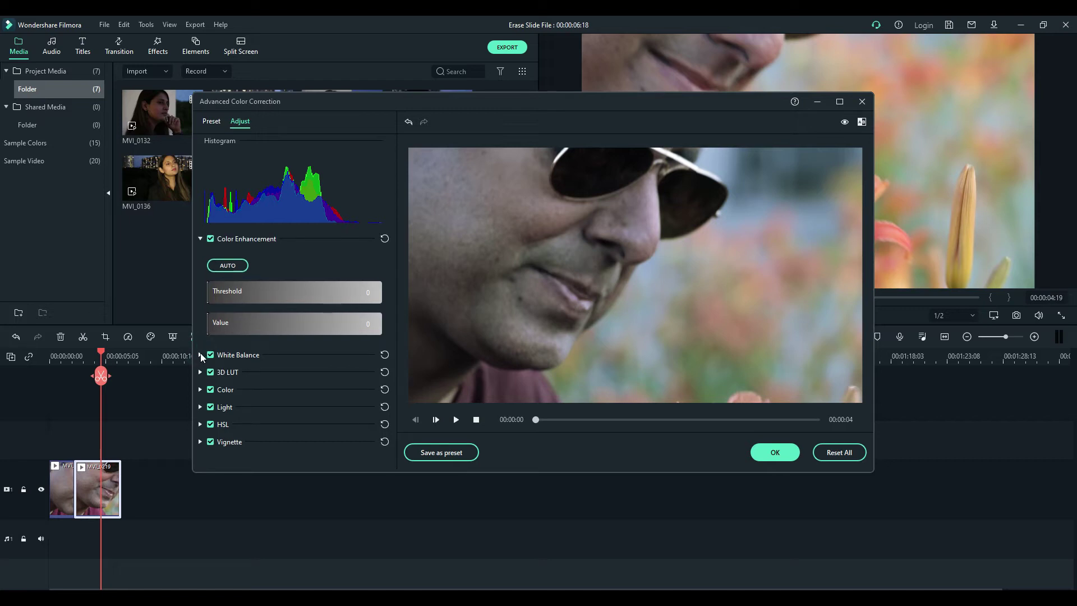
left_click(200, 355)
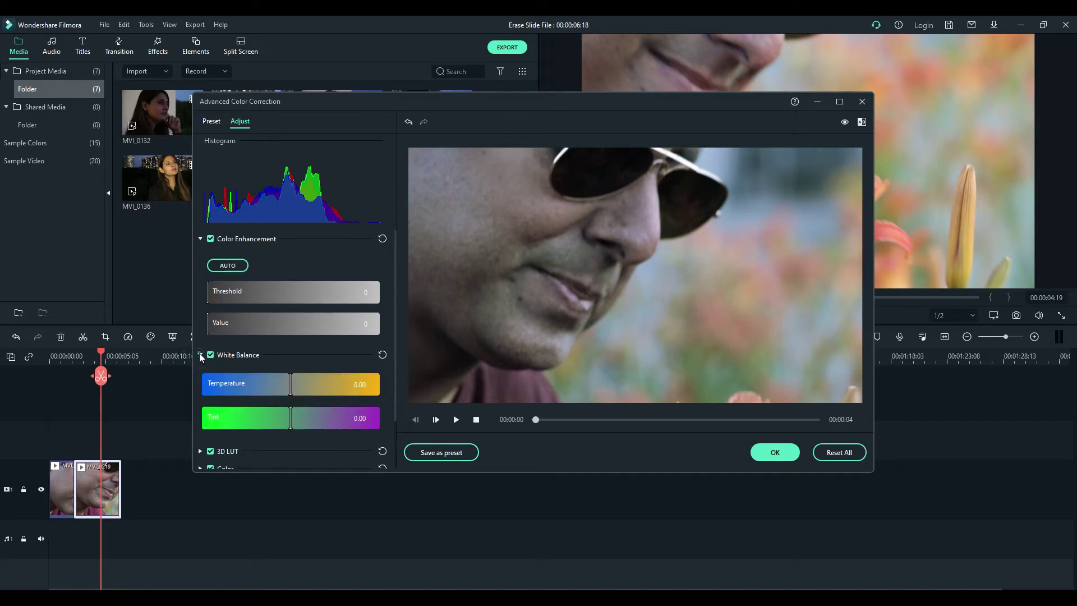
left_click(201, 355)
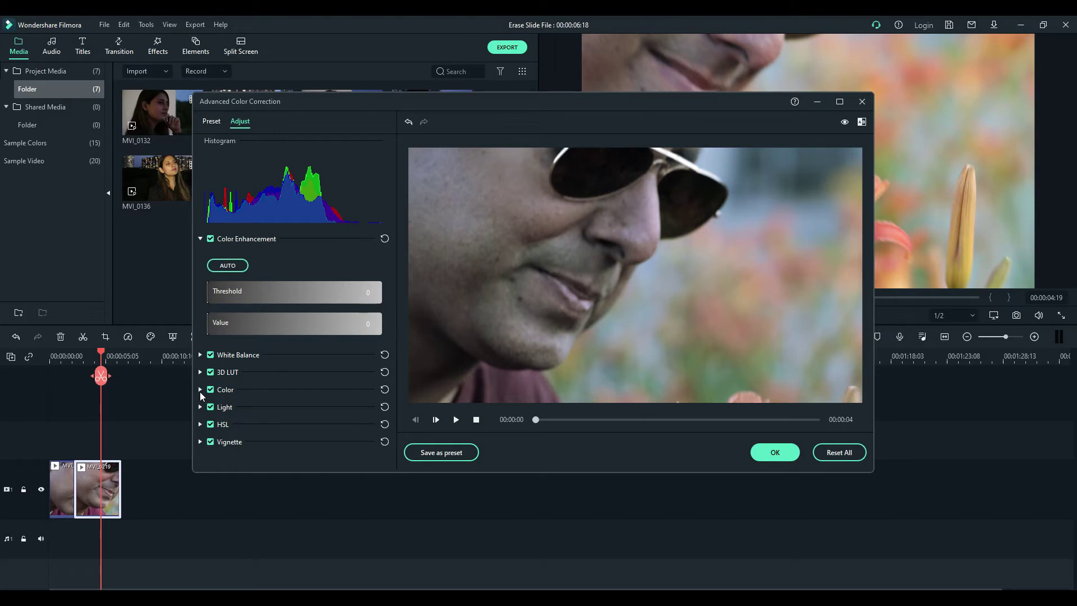
left_click(201, 389)
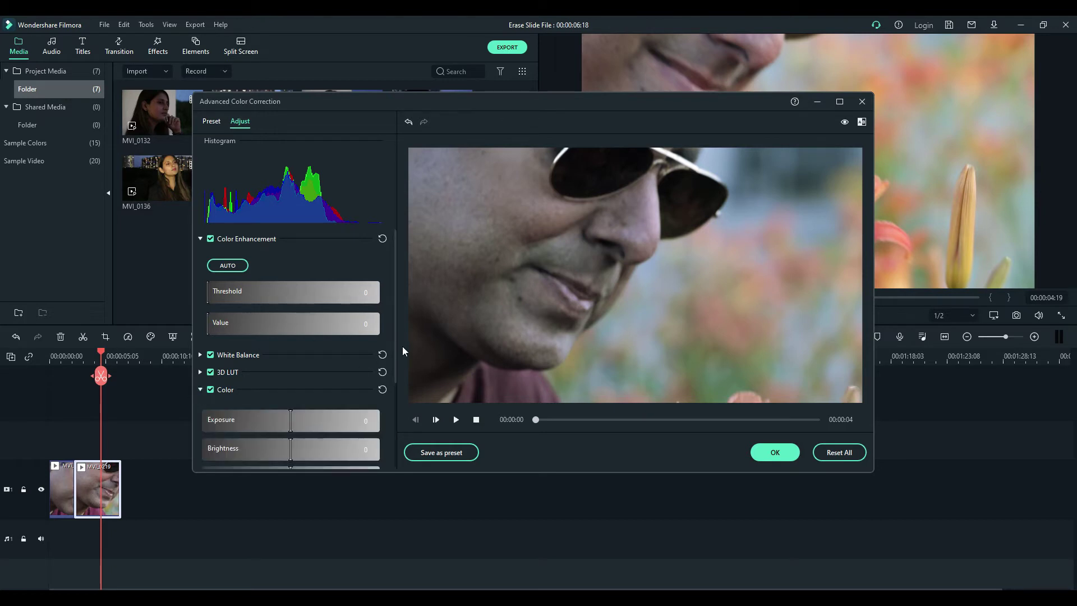
left_click_drag(395, 345, 398, 407)
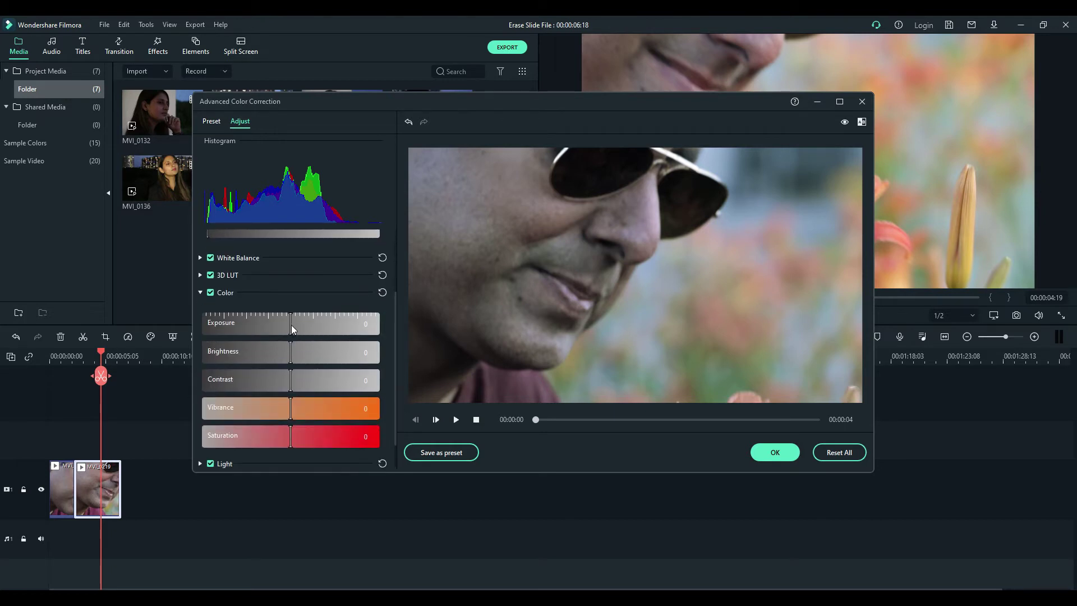
left_click_drag(291, 324, 309, 383)
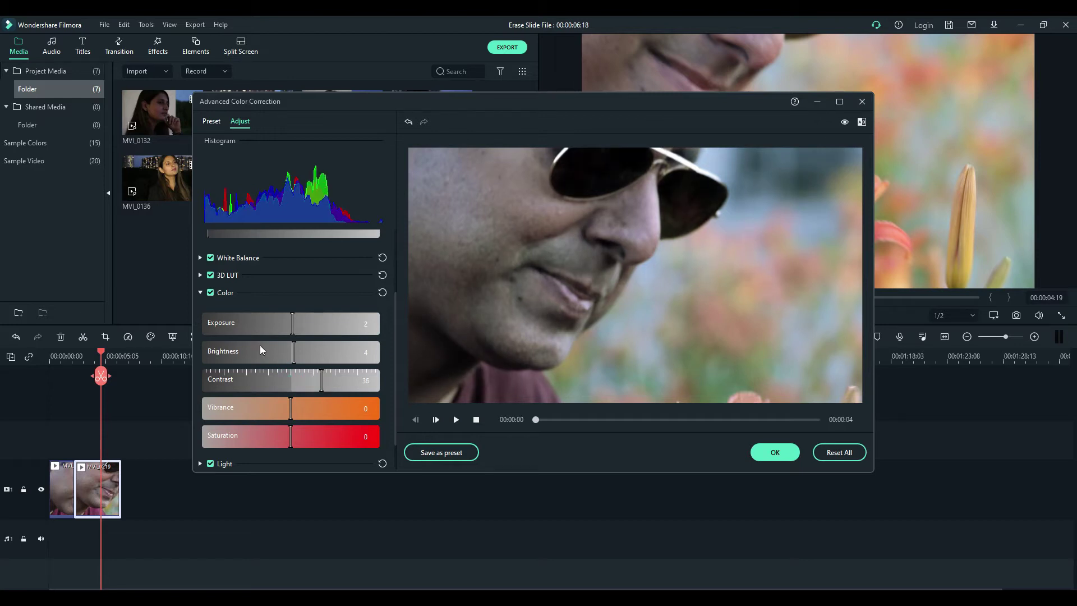
left_click(200, 292)
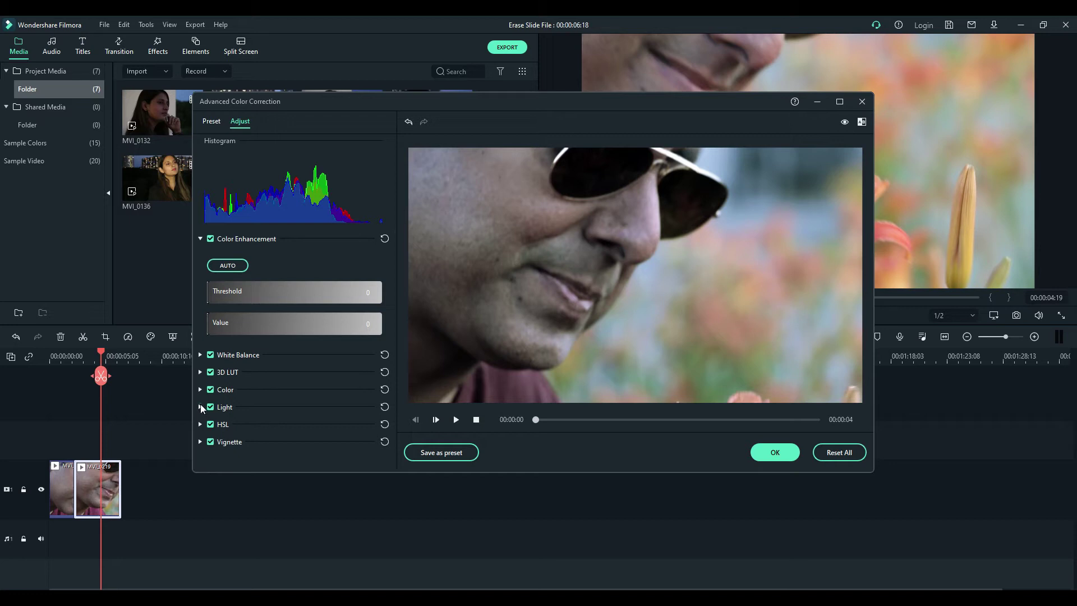
In the Light section, lift highlights, shadows and whites, and ease blacks to 19.
left_click(200, 407)
scroll(374, 372, "down", 3)
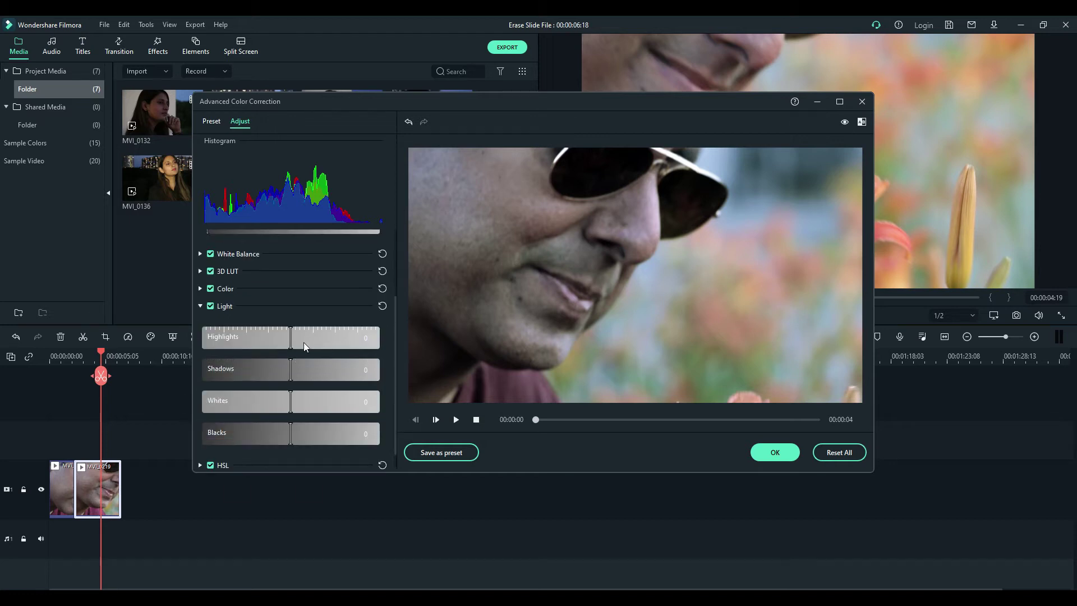
left_click_drag(292, 338, 297, 401)
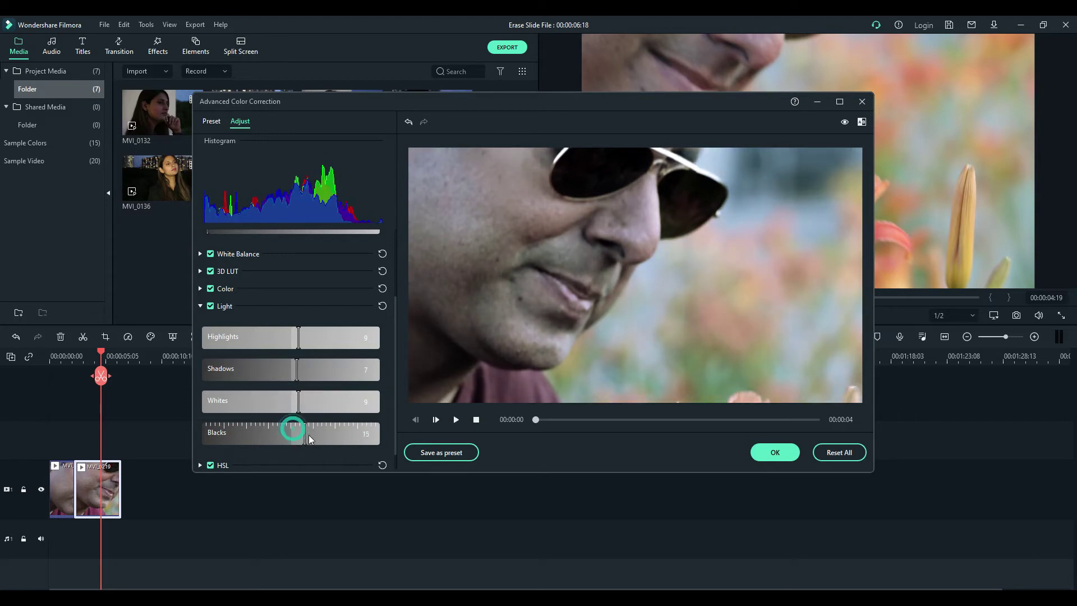
left_click_drag(309, 435, 307, 435)
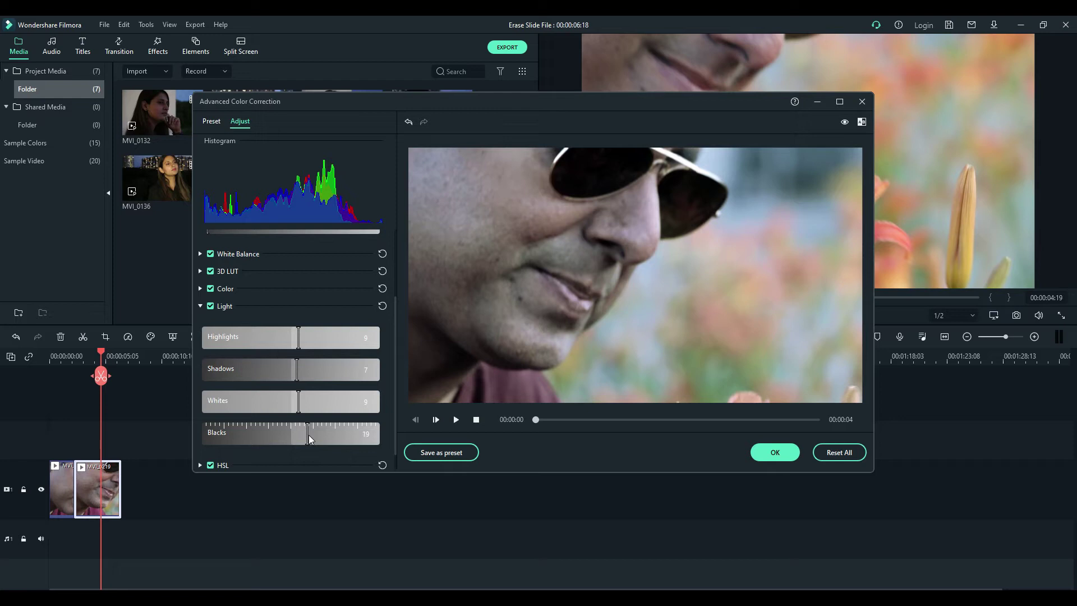
left_click(200, 306)
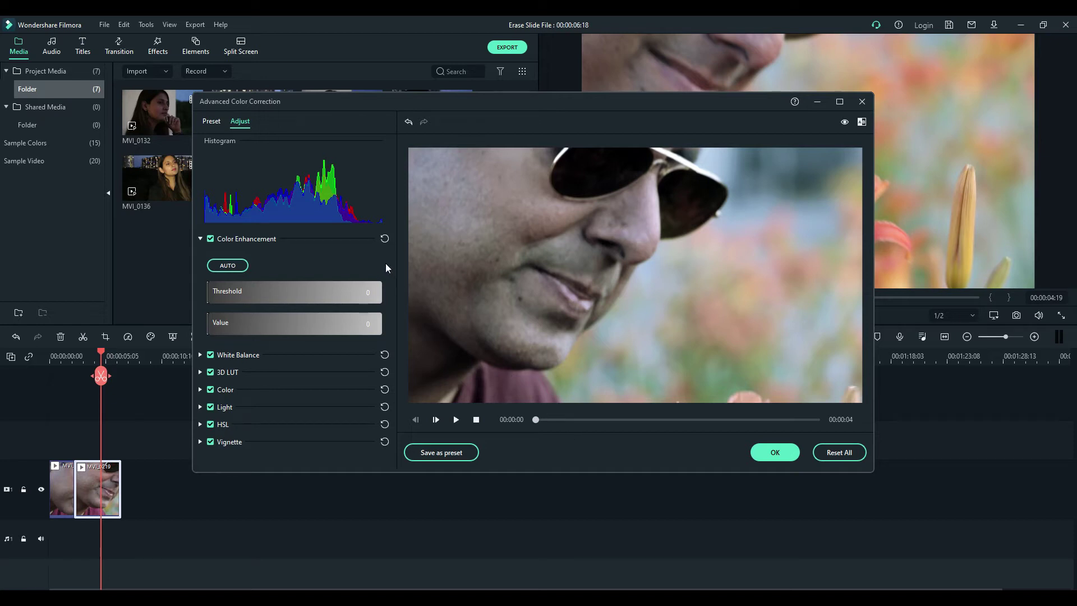
Try Color Enhancement AUTO, reset it to zero, and confirm the grade with OK.
left_click(243, 267)
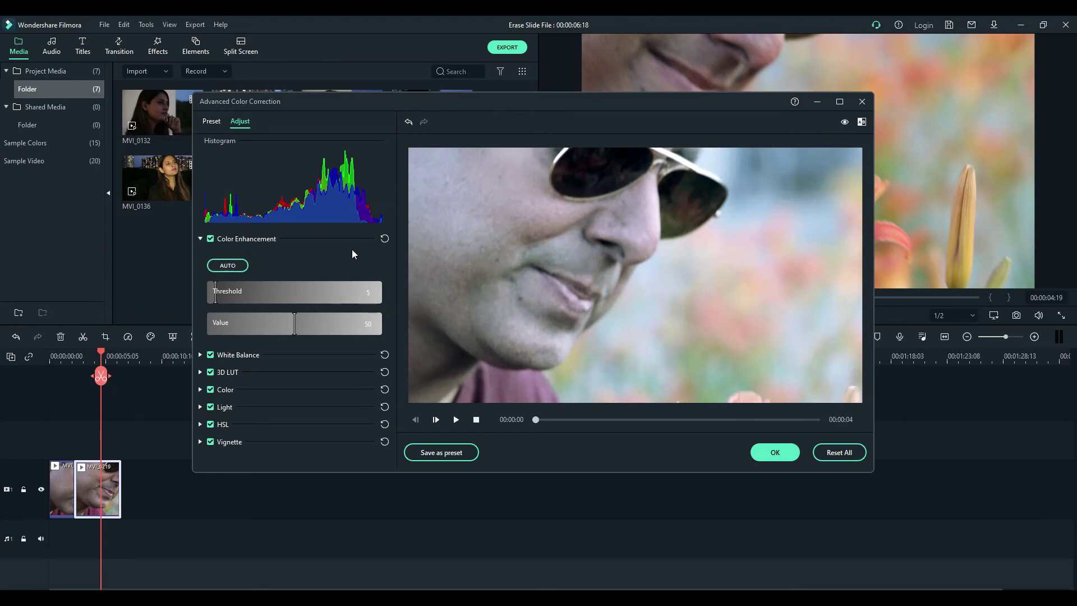
left_click(385, 240)
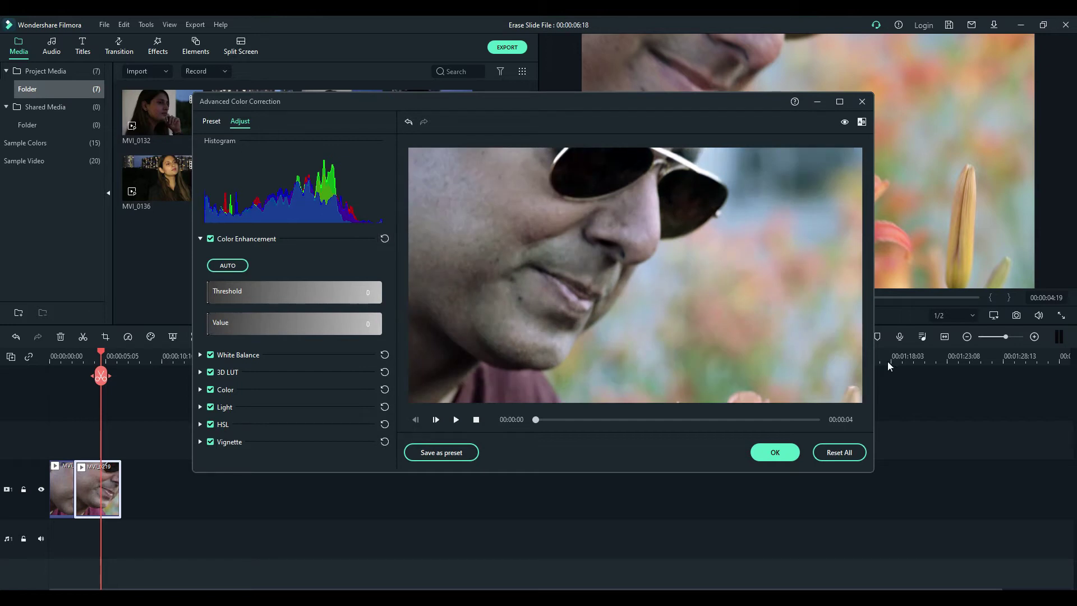
left_click(783, 456)
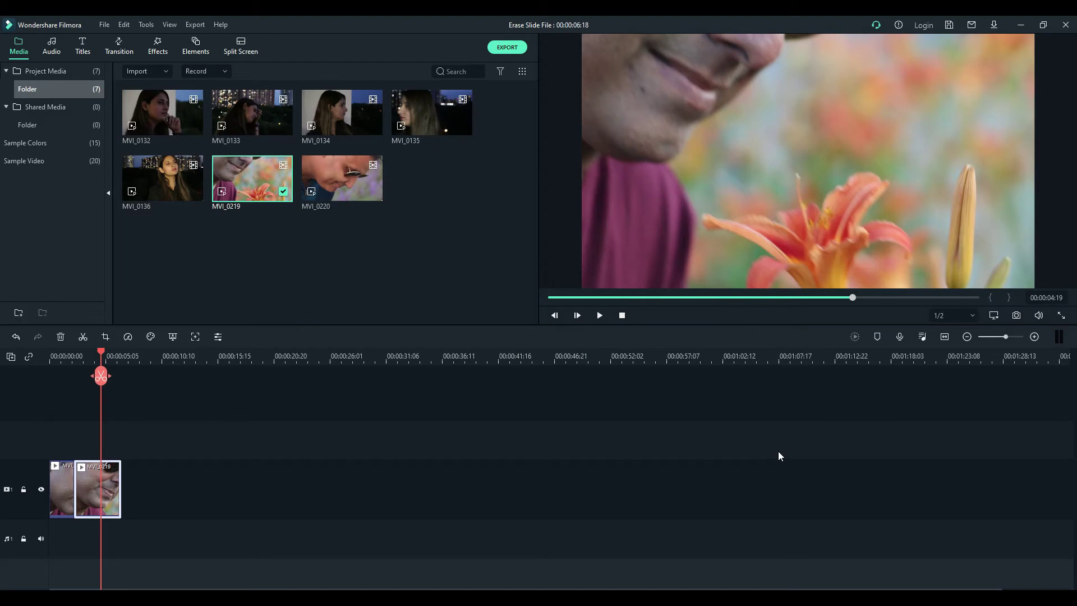
Play the graded part from 00:00:01:19 and stop around 00:00:03:12.
left_click(68, 356)
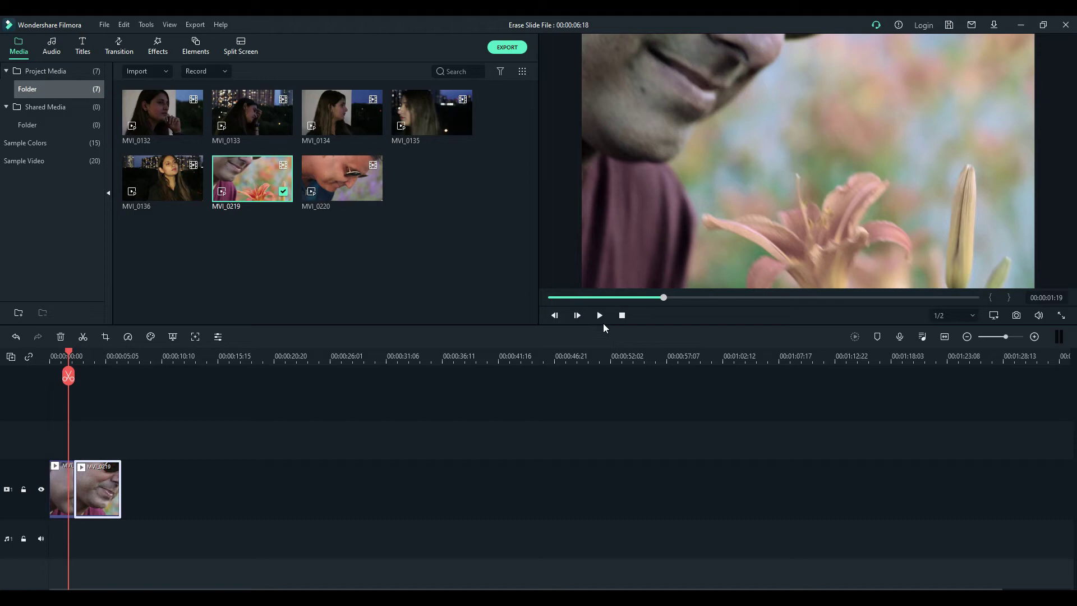
left_click(600, 317)
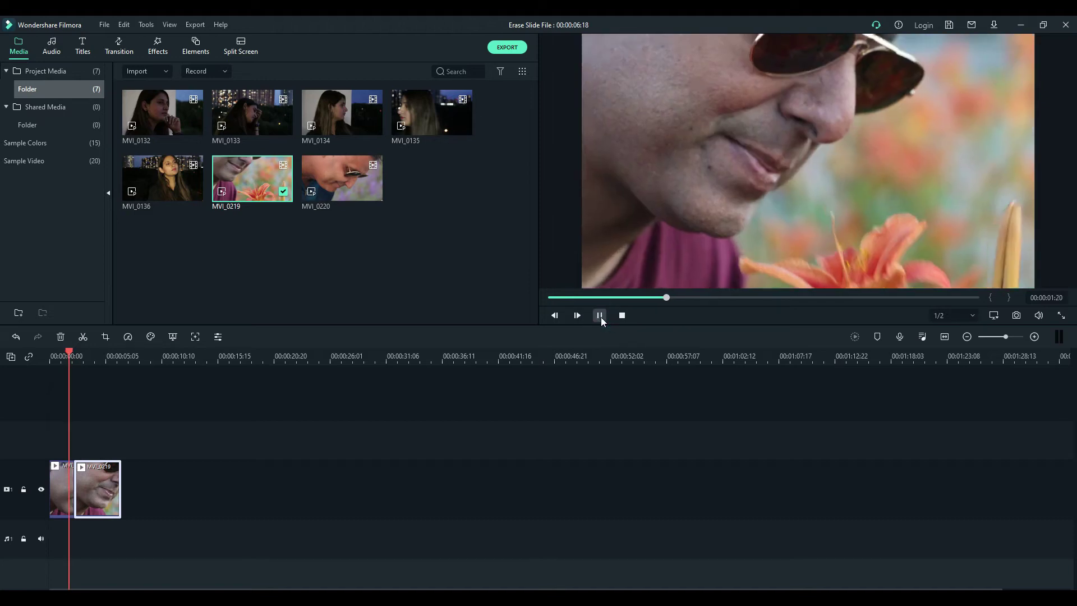
left_click(601, 315)
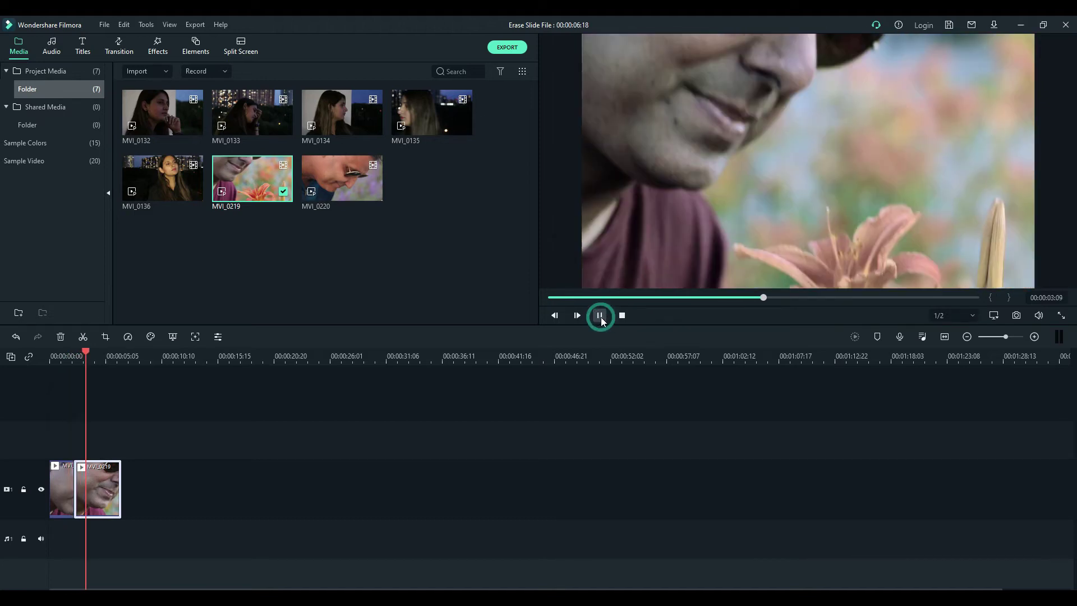
left_click(92, 489)
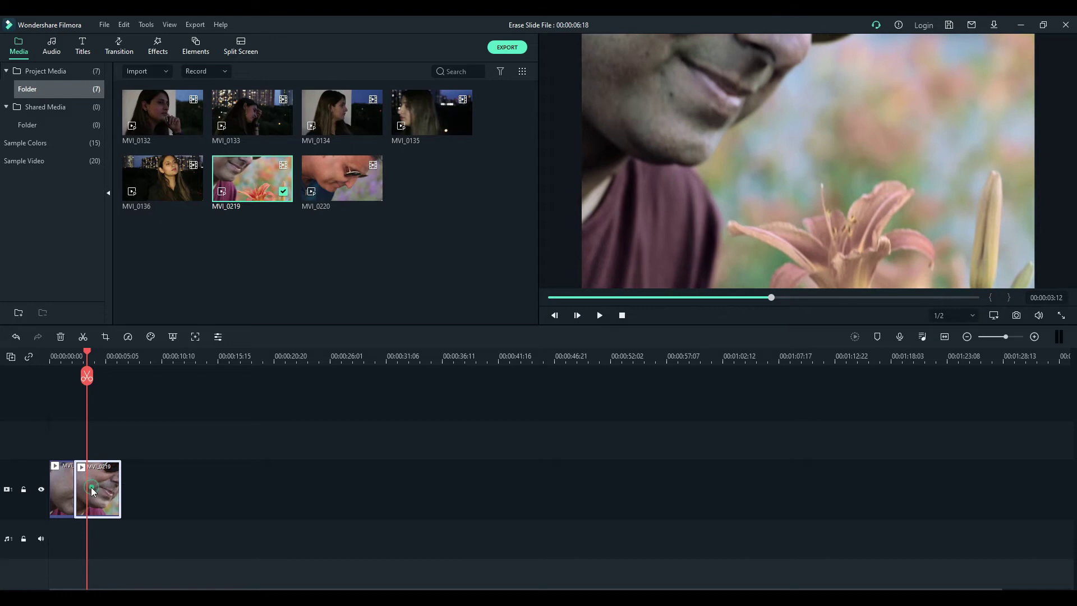
Drop Erase Slide from the Transition library onto the cut between the MVI_0219 parts.
left_click(119, 49)
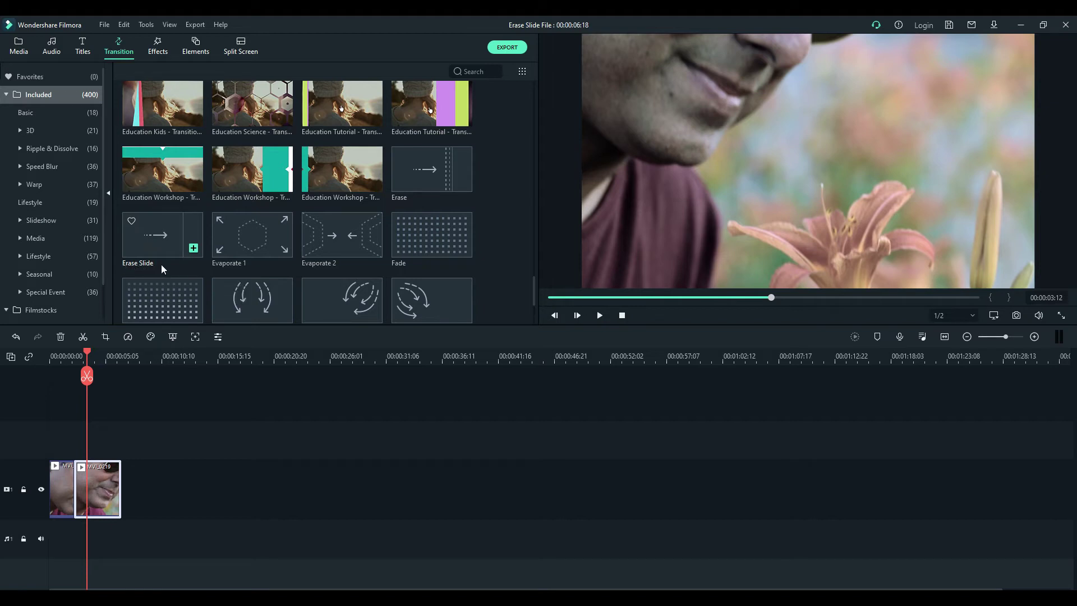
mouse_move(162, 240)
left_mouse_down()
mouse_move(130, 385)
mouse_move(90, 494)
mouse_move(79, 487)
mouse_move(96, 491)
left_mouse_up()
left_click(56, 356)
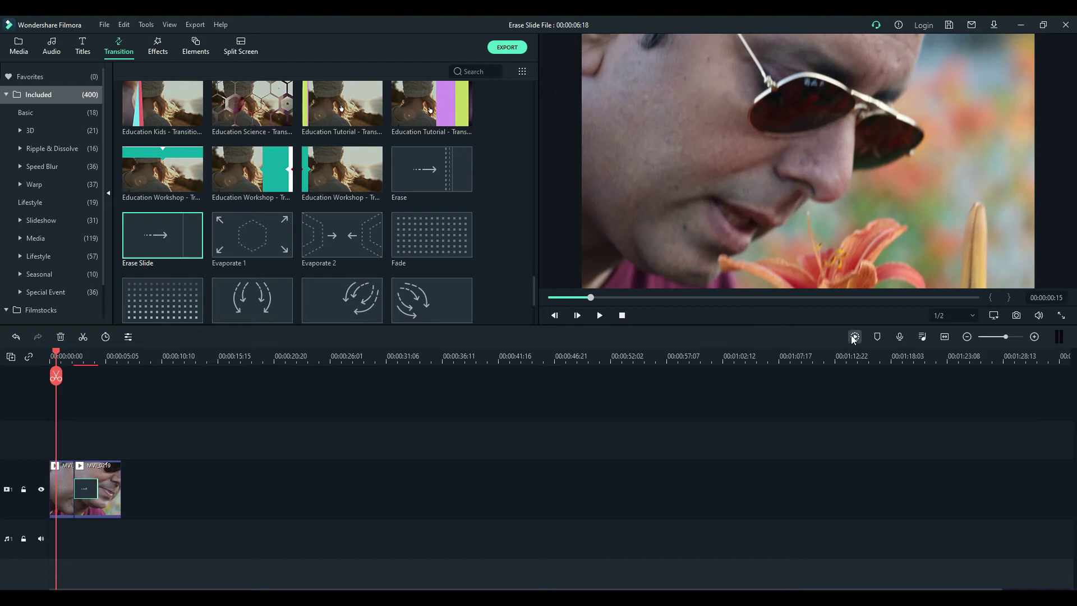
Render Preview, watch playback through the Erase Slide cut, then return to the Media library.
left_click(853, 337)
left_click(599, 315)
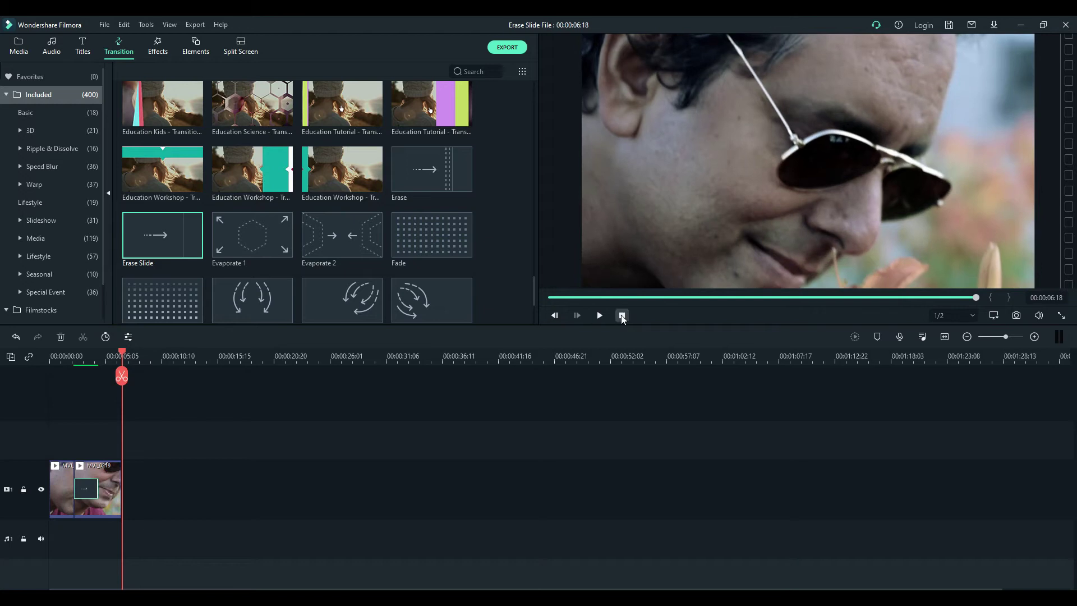
left_click(599, 315)
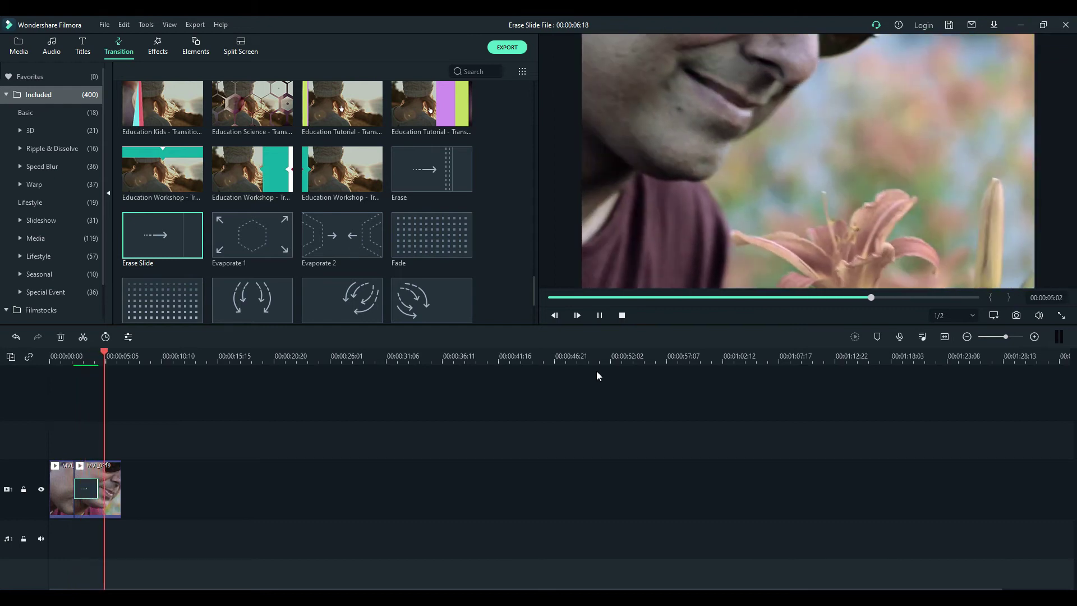
left_click(598, 321)
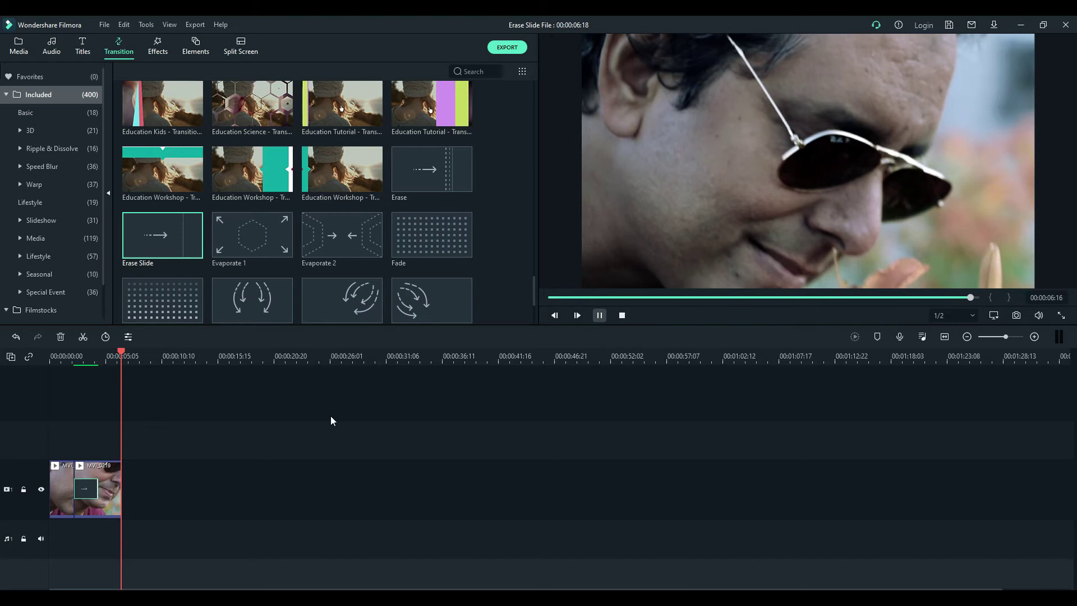
left_click(17, 46)
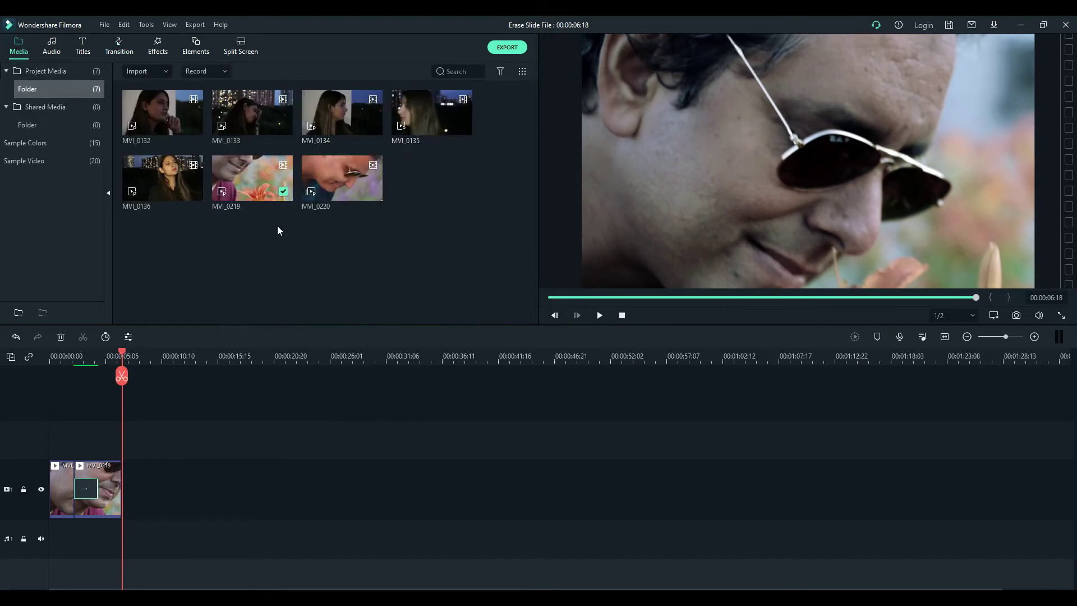
Add MVI_0220 after MVI_0219 and delete its detached audio.
left_click_drag(349, 182, 130, 513)
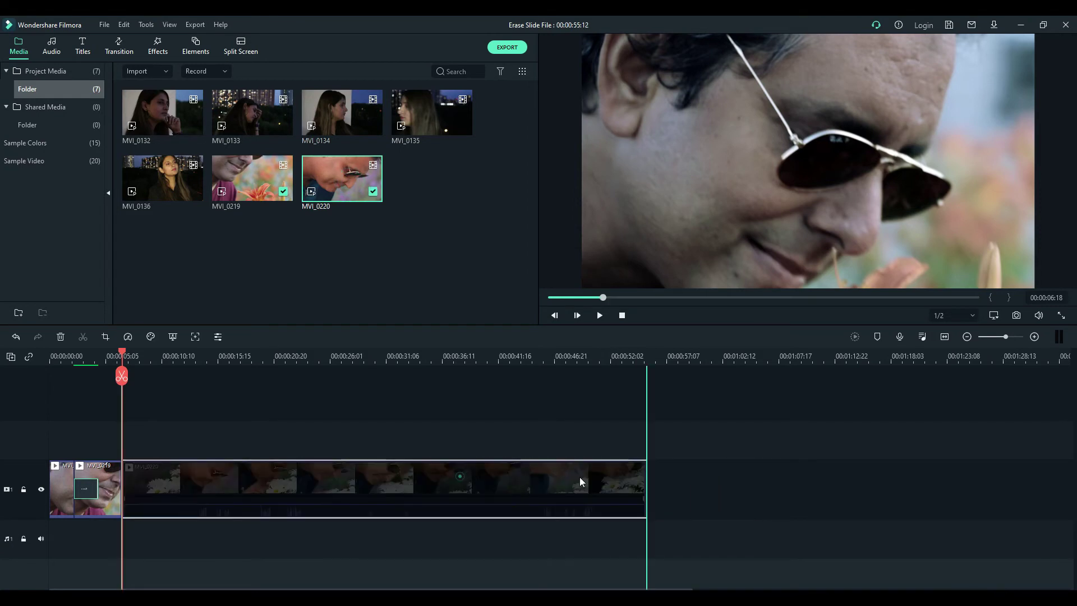
right_click(500, 511)
left_click(510, 332)
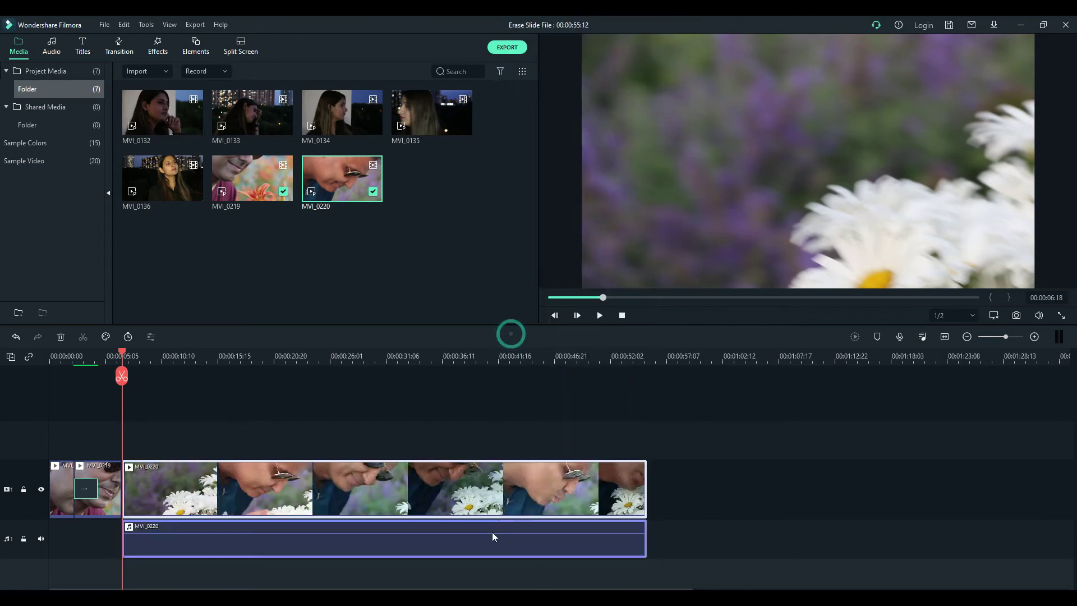
key("Delete")
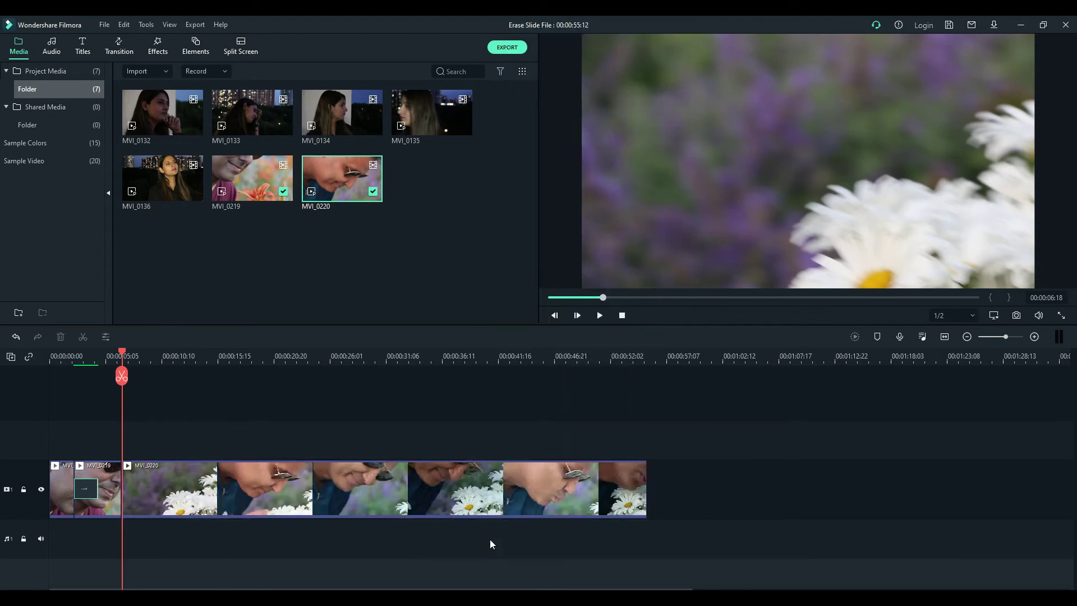
Cut off and delete the start of MVI_0220, then trim its end shorter.
left_click(510, 500)
left_click(257, 355)
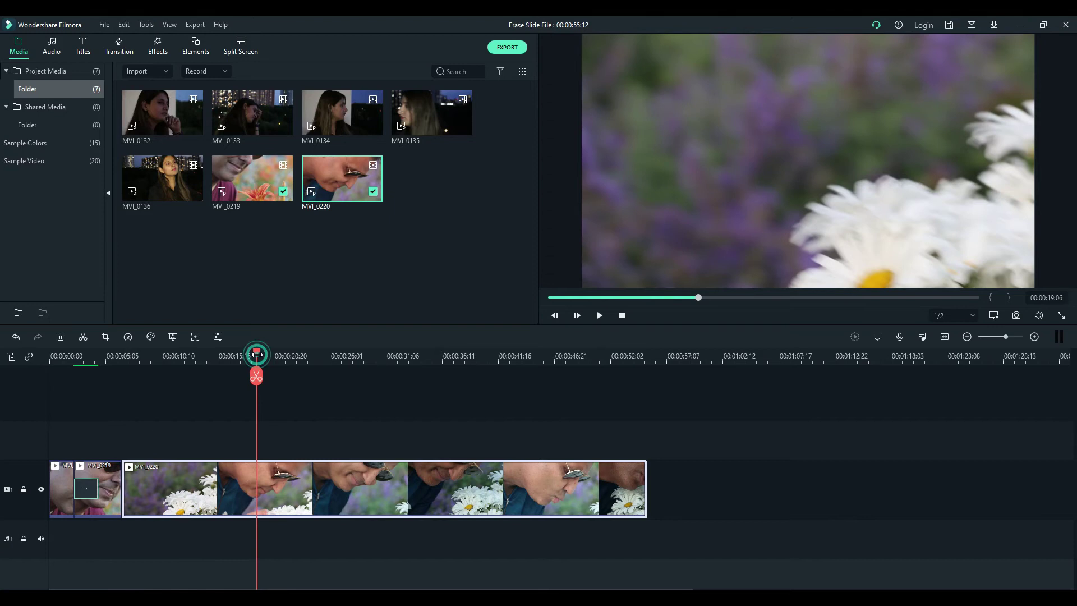
left_click(256, 376)
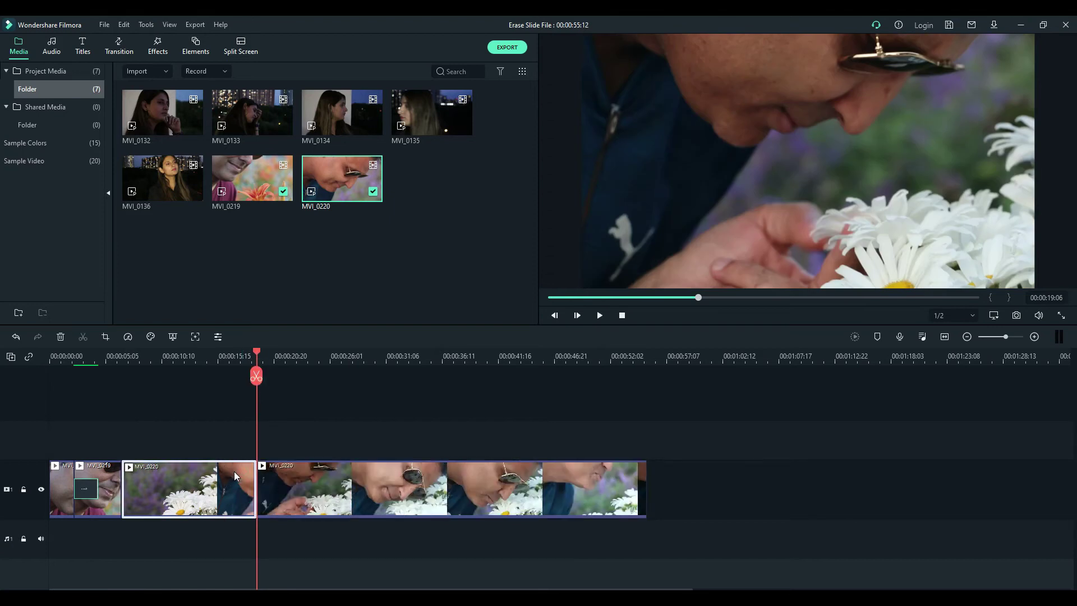
key("Delete")
left_click(287, 476)
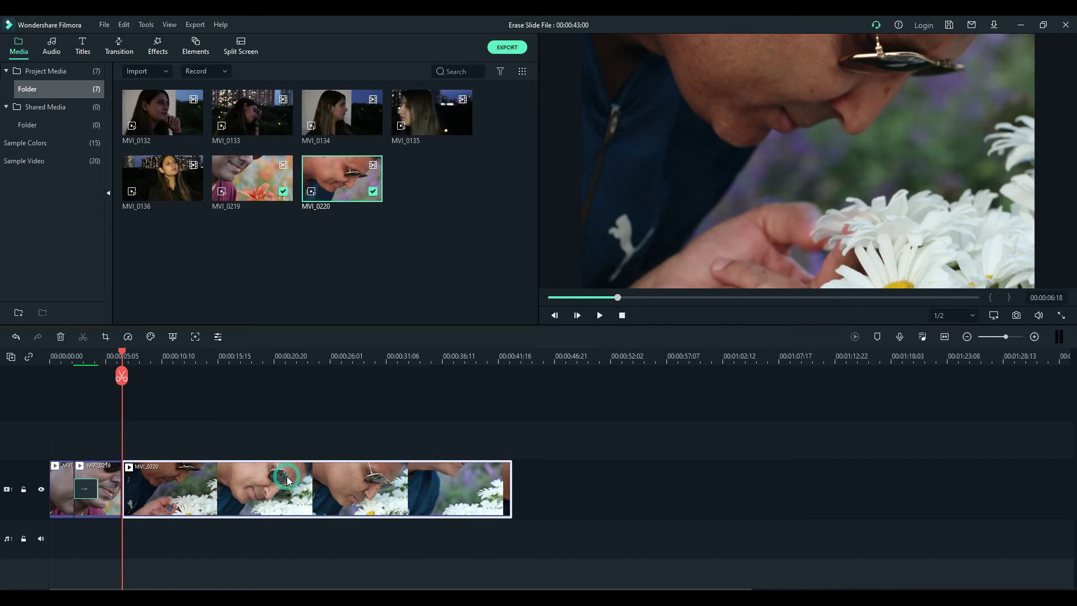
left_click(151, 356)
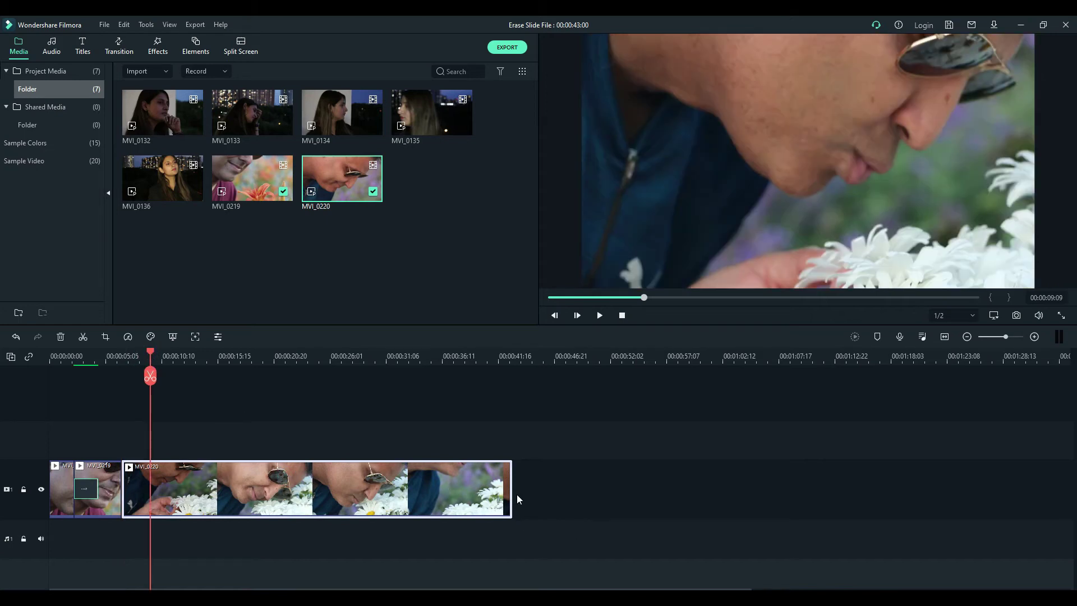
left_click_drag(473, 496, 243, 496)
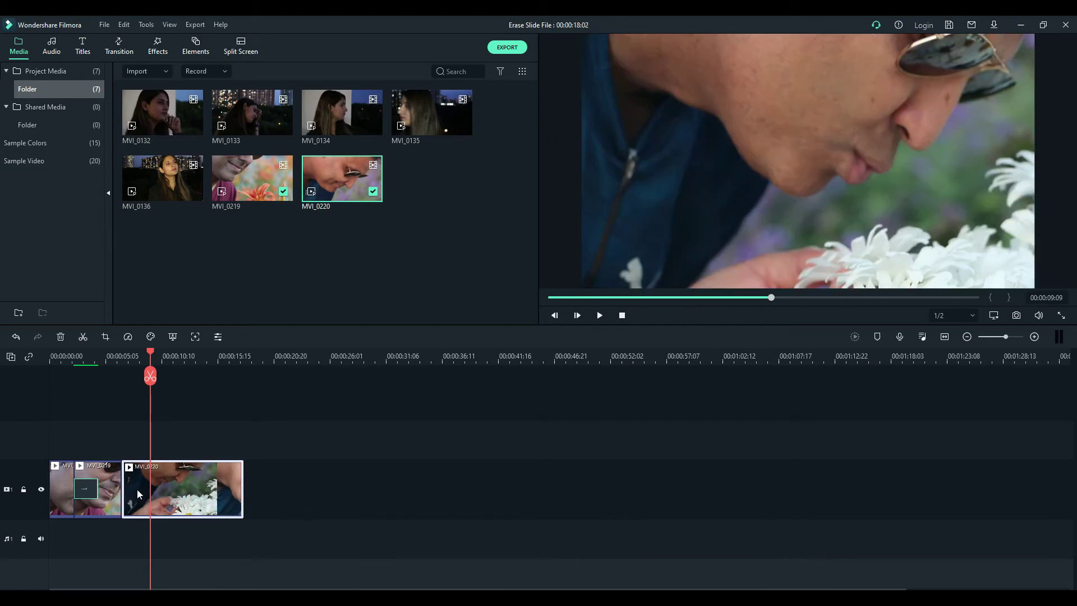
Split MVI_0220 at 00:00:09:17 and select its second piece.
left_click(158, 357)
left_click(154, 356)
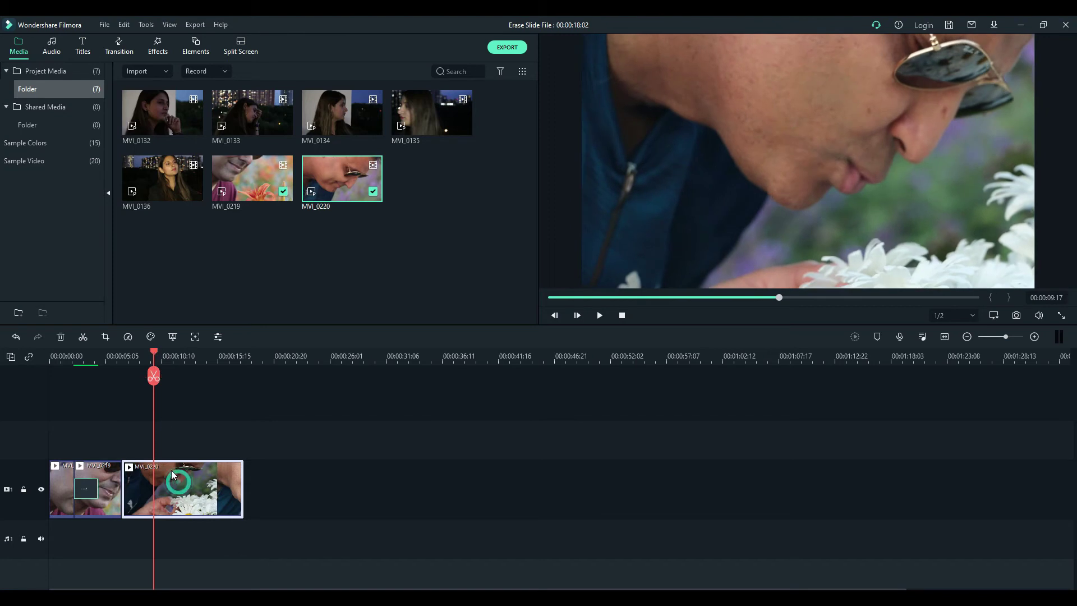
left_click(154, 376)
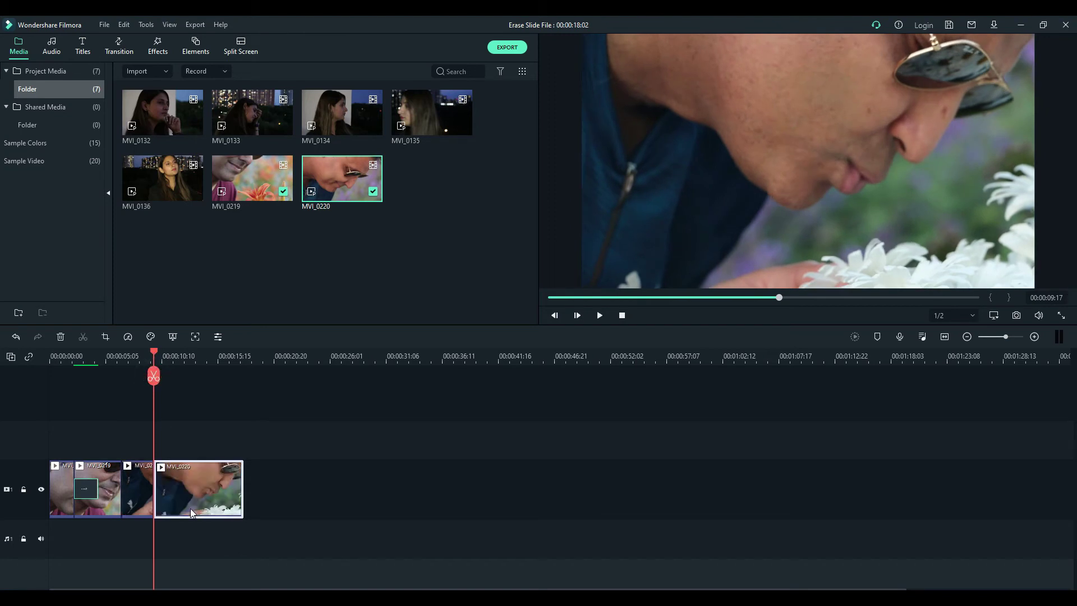
left_click(179, 357)
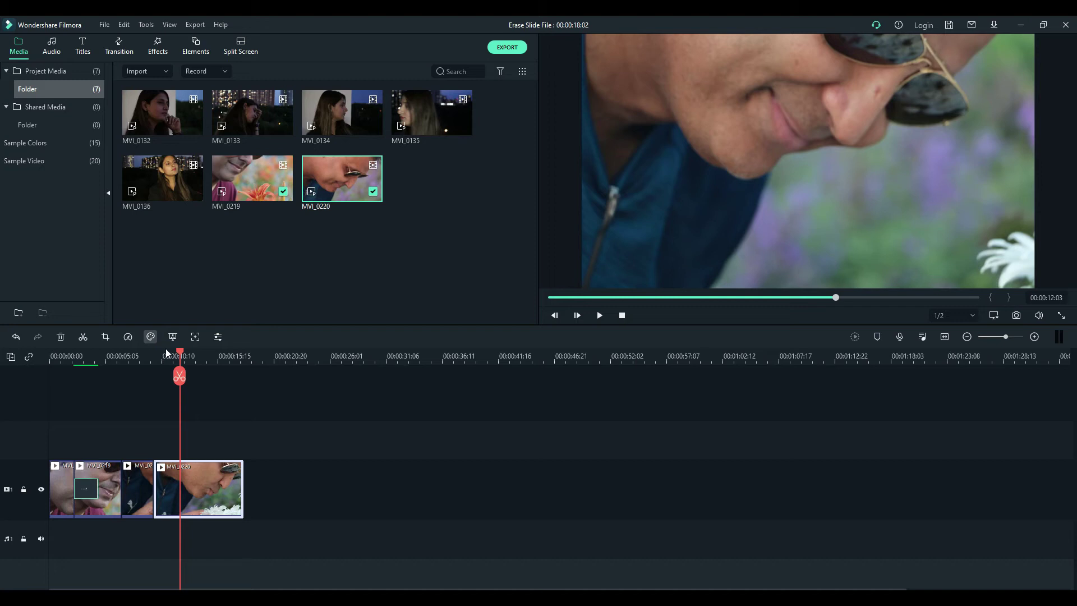
Step the 3D LUT from 007 Series down to House of Cards, then close color correction.
left_click(242, 122)
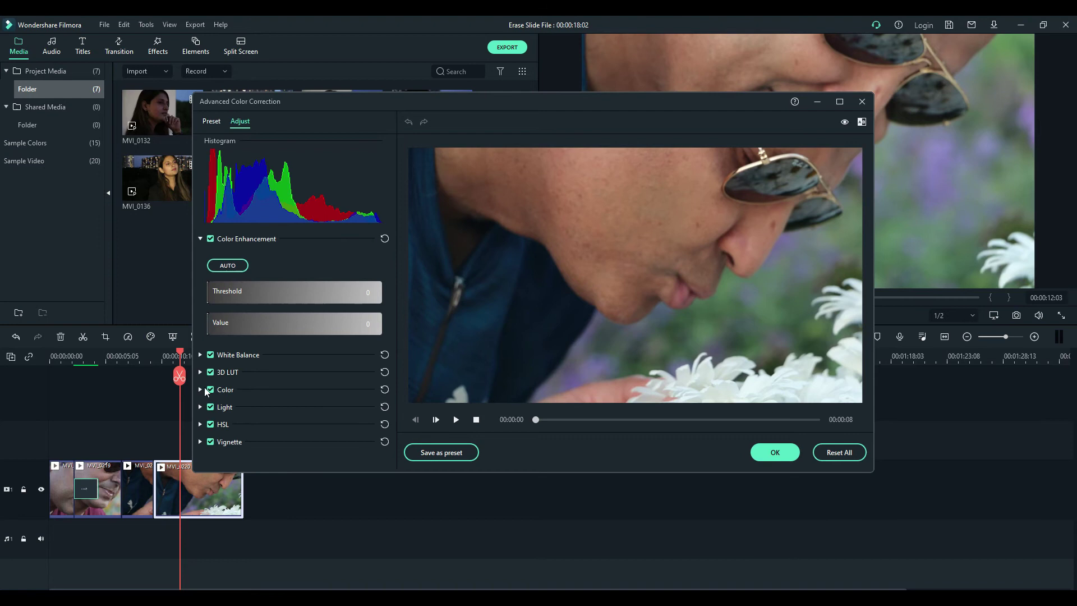
left_click(200, 372)
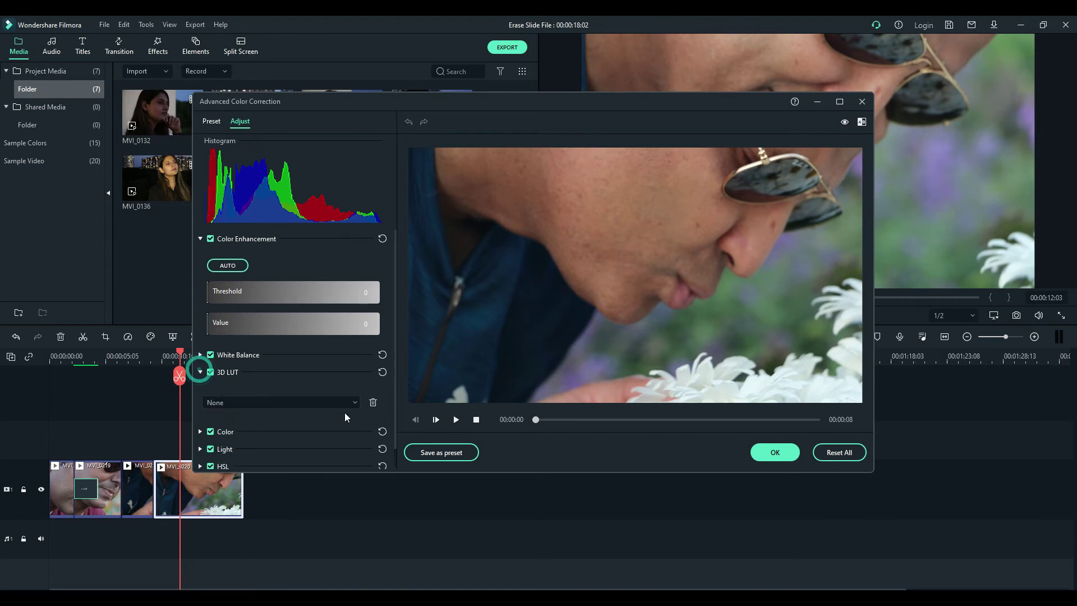
left_click(355, 402)
left_click(342, 462)
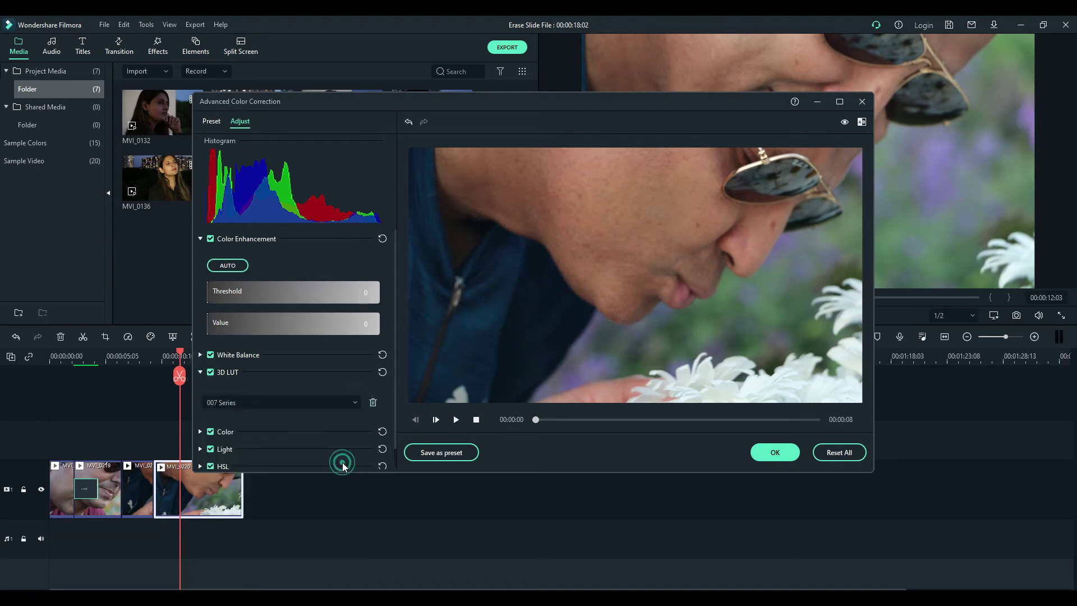
key("Down")
key("Down")
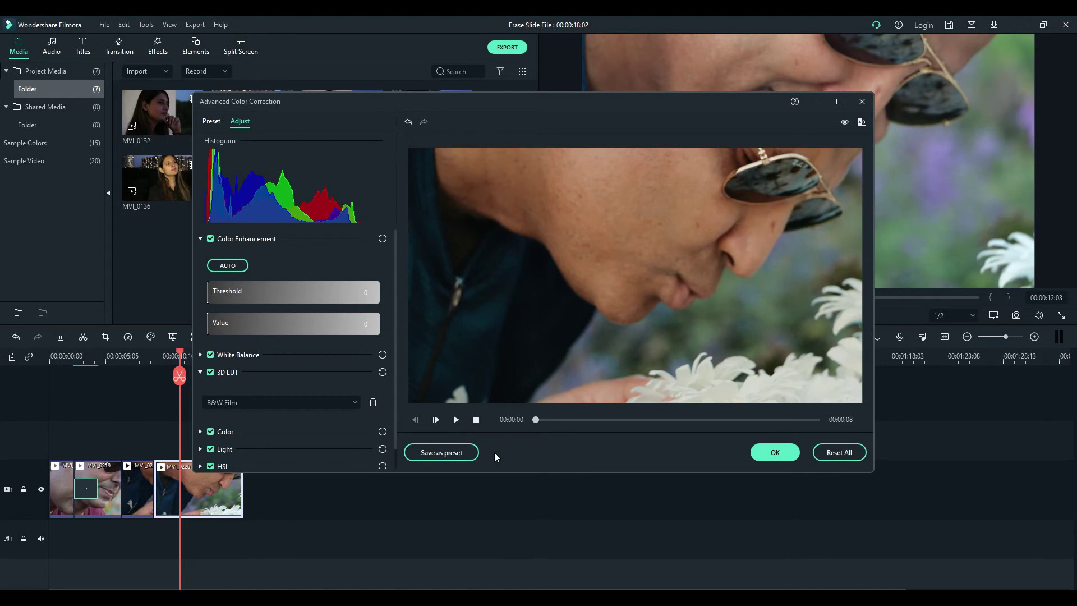
key("Down")
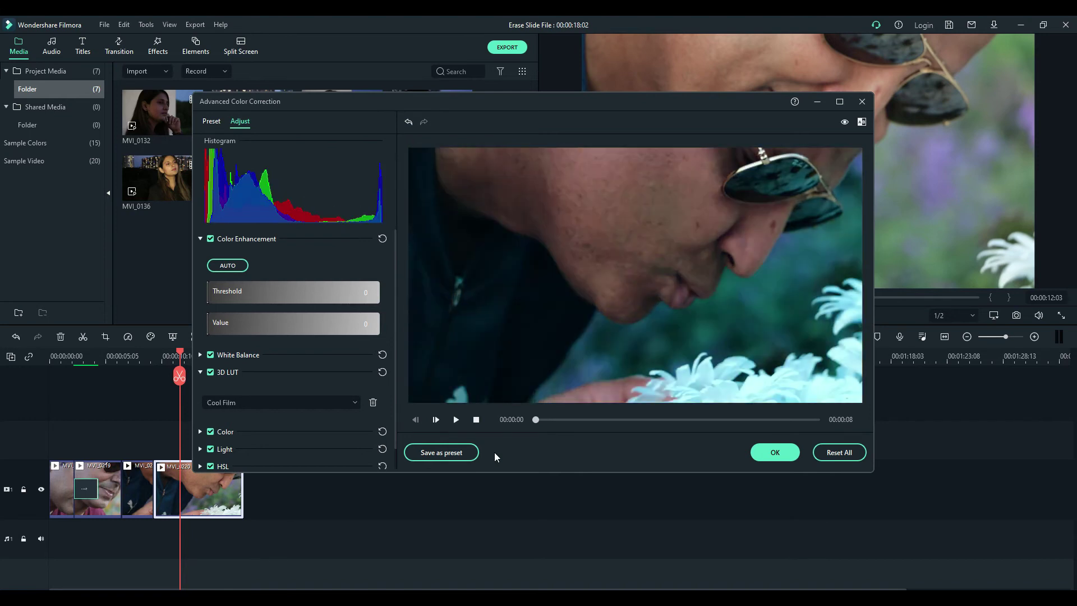
key("Down")
key("Down")
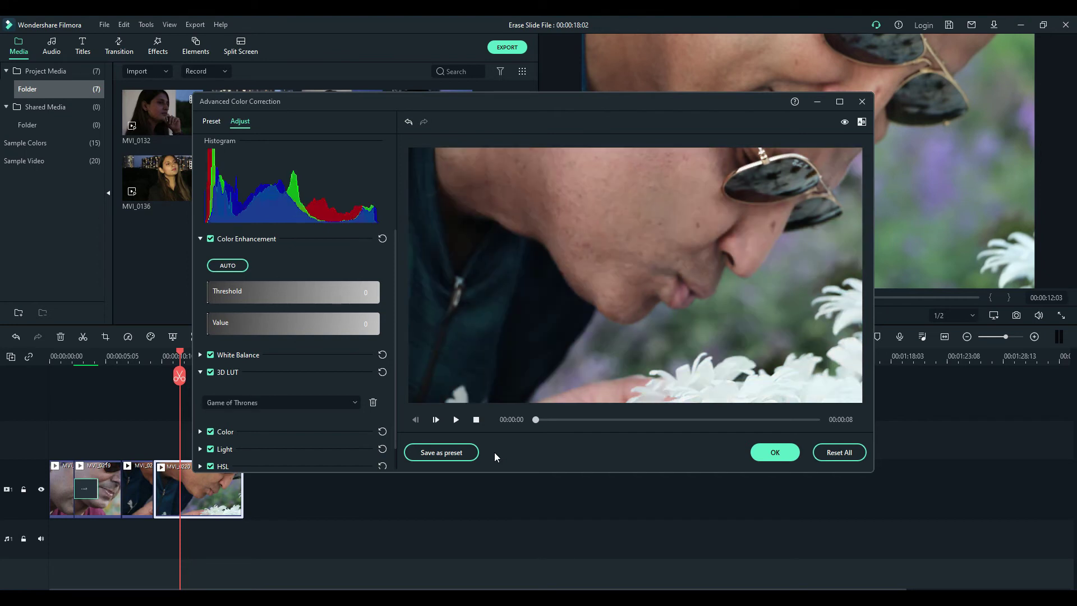
key("Down")
key("Down")
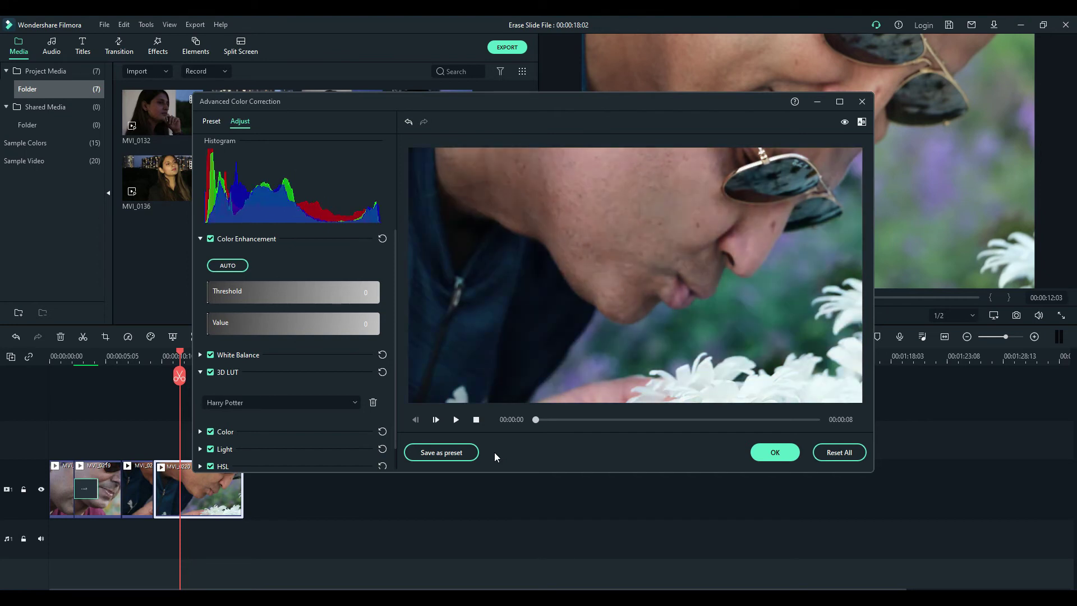
key("Down")
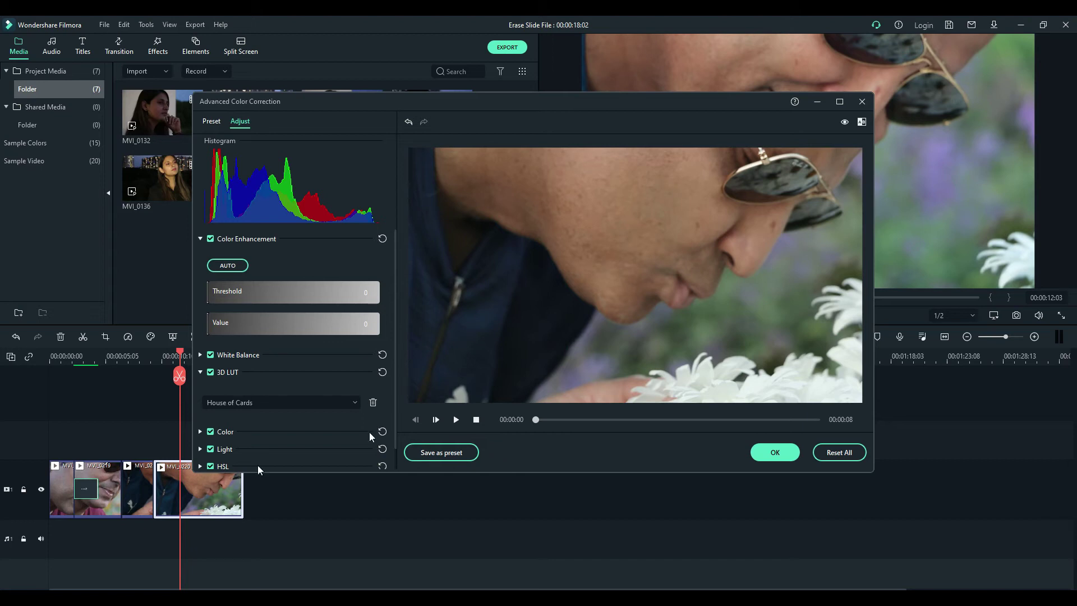
left_click(774, 453)
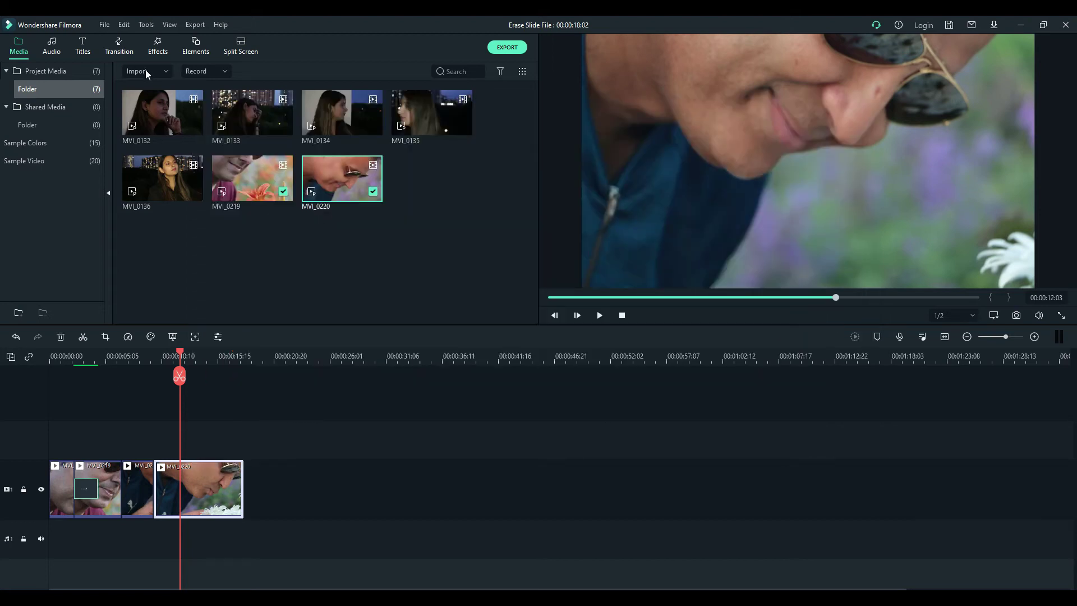
Place Erase Slide on the cut between the MVI_0220 pieces and render the preview.
left_click(115, 47)
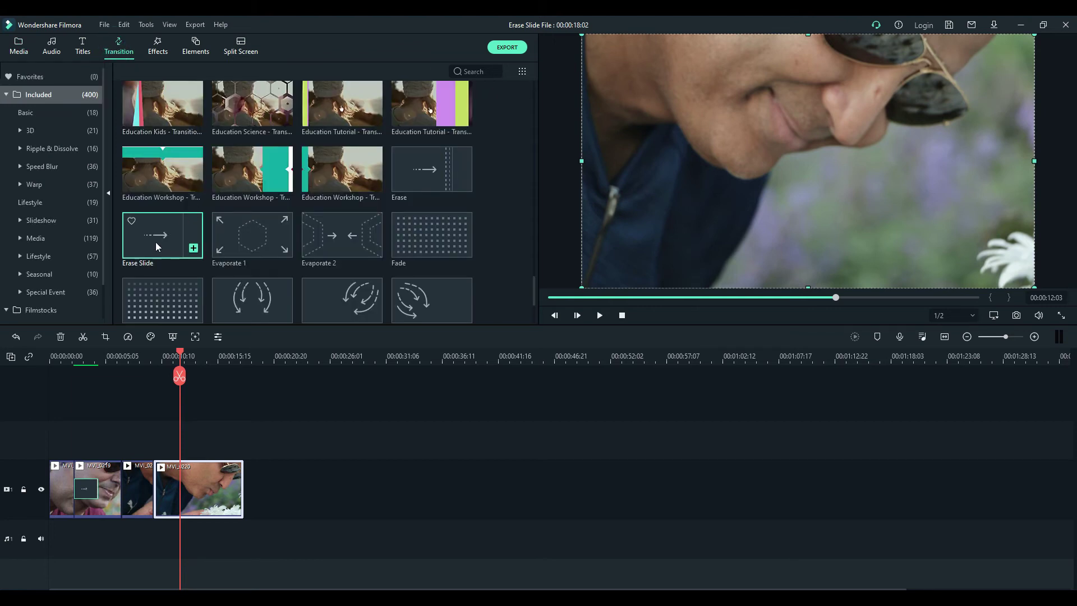
mouse_move(156, 241)
left_mouse_down()
mouse_move(162, 491)
mouse_move(193, 494)
left_mouse_up()
left_click(128, 357)
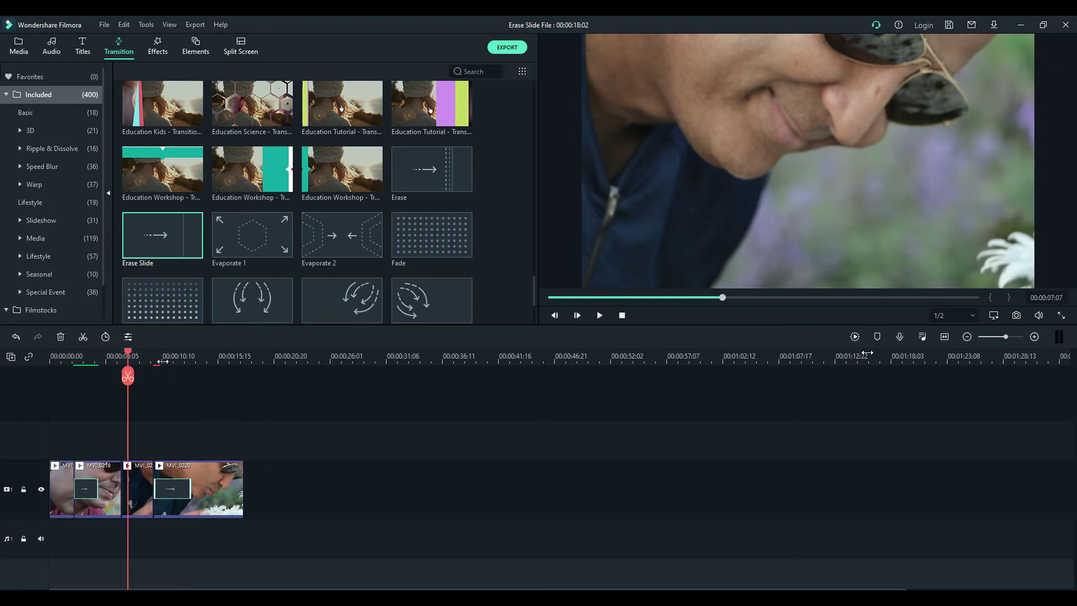
left_click(854, 337)
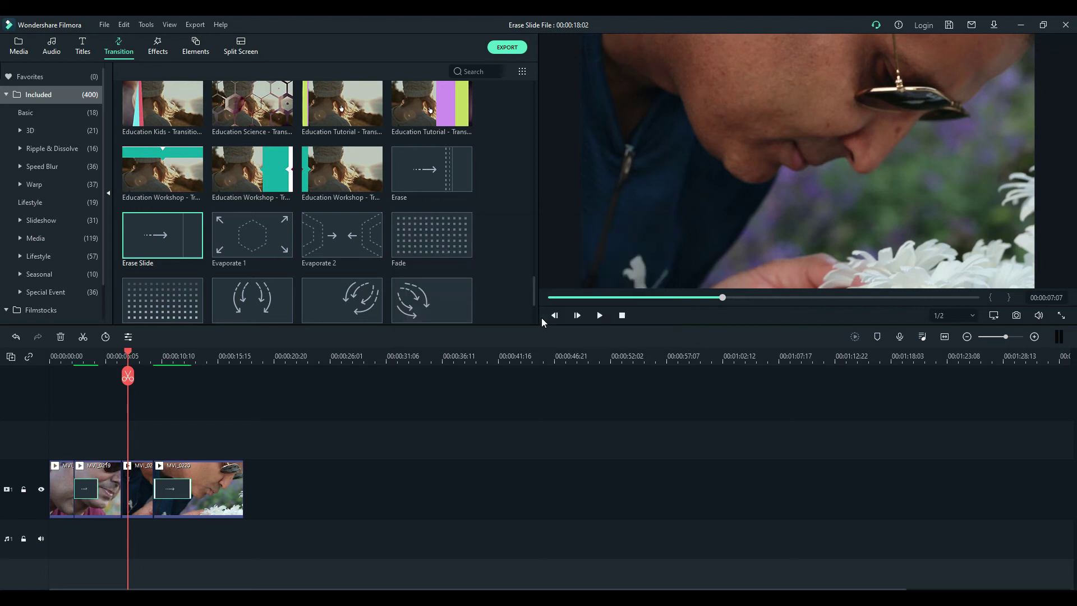
left_click(599, 315)
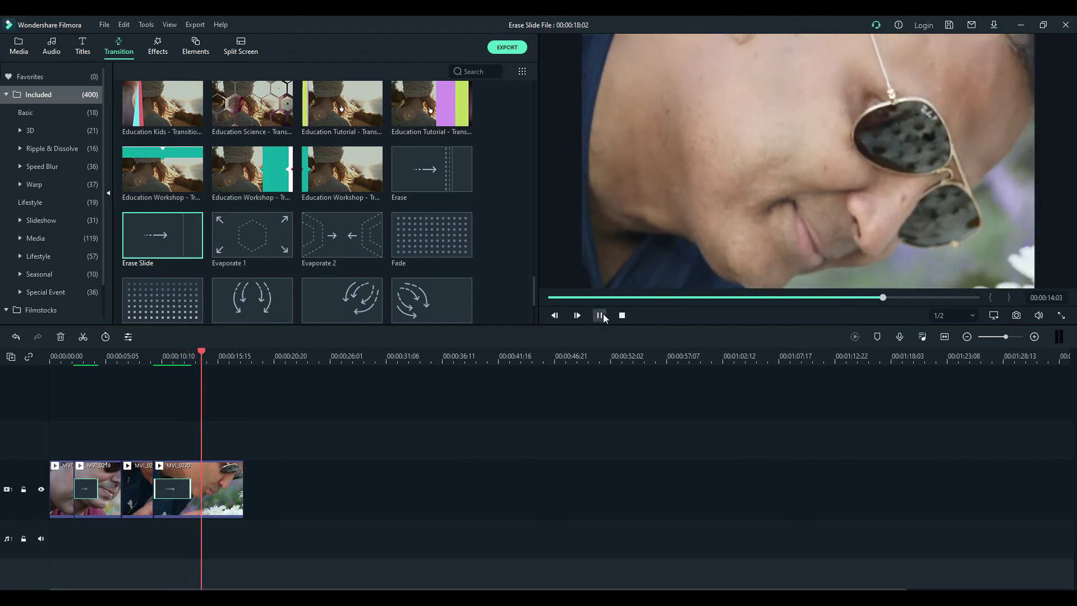
key("space")
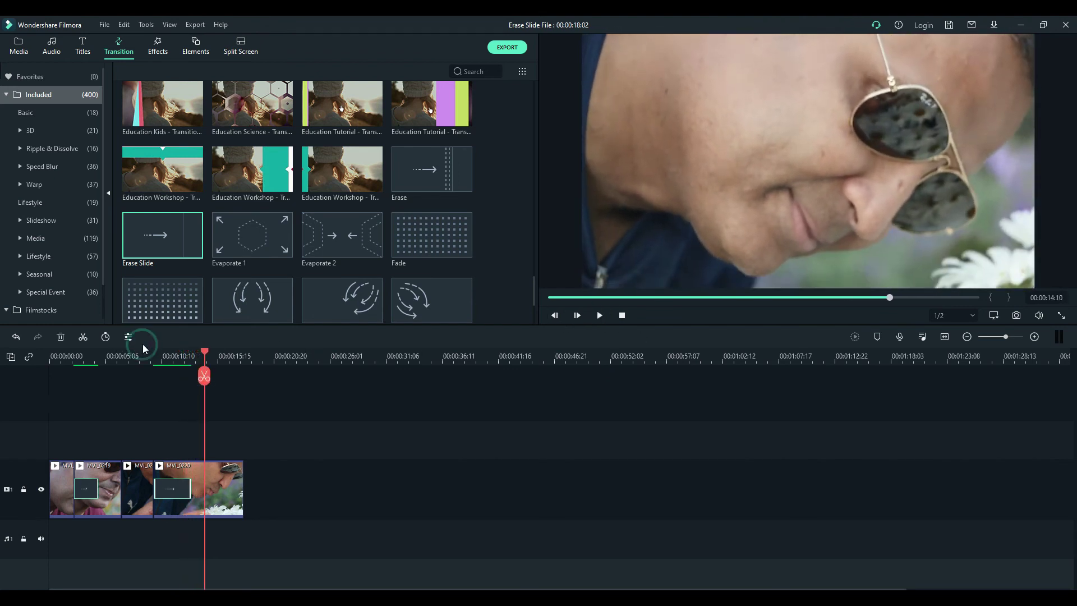
left_click(142, 348)
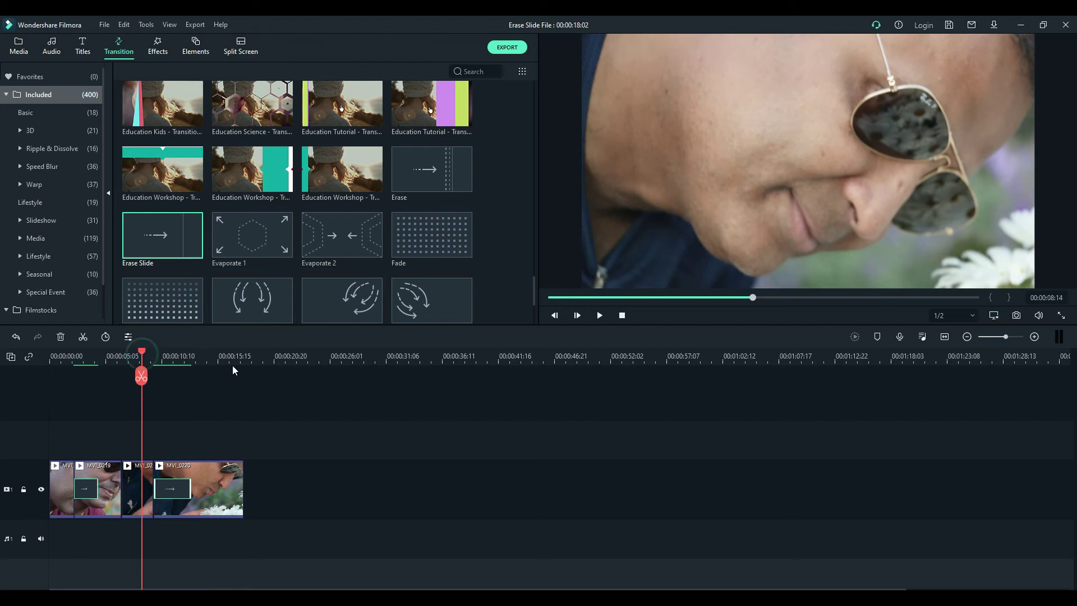
left_click(599, 315)
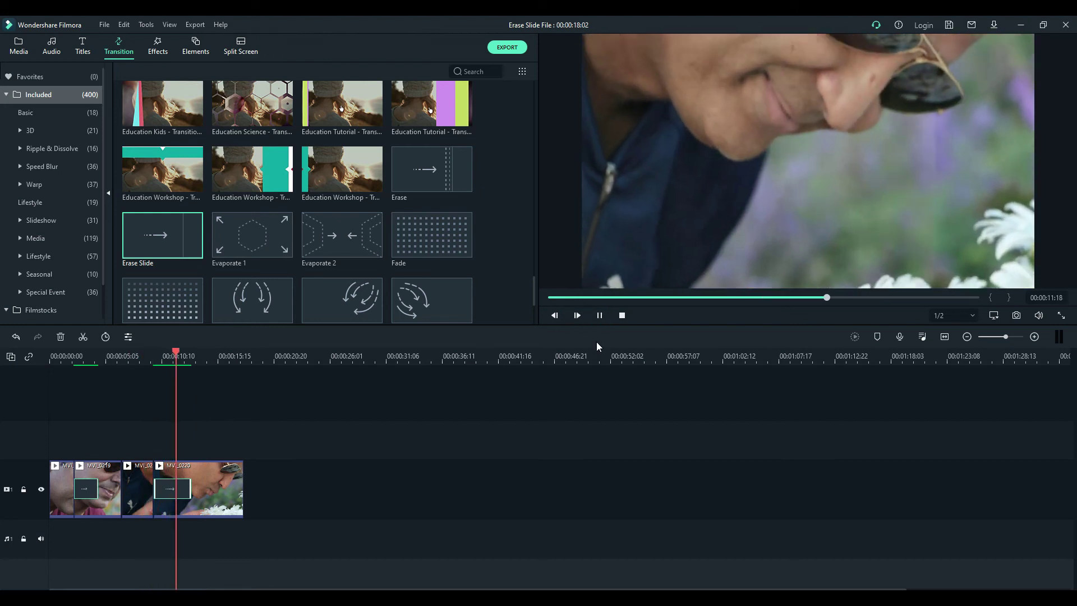
left_click(599, 315)
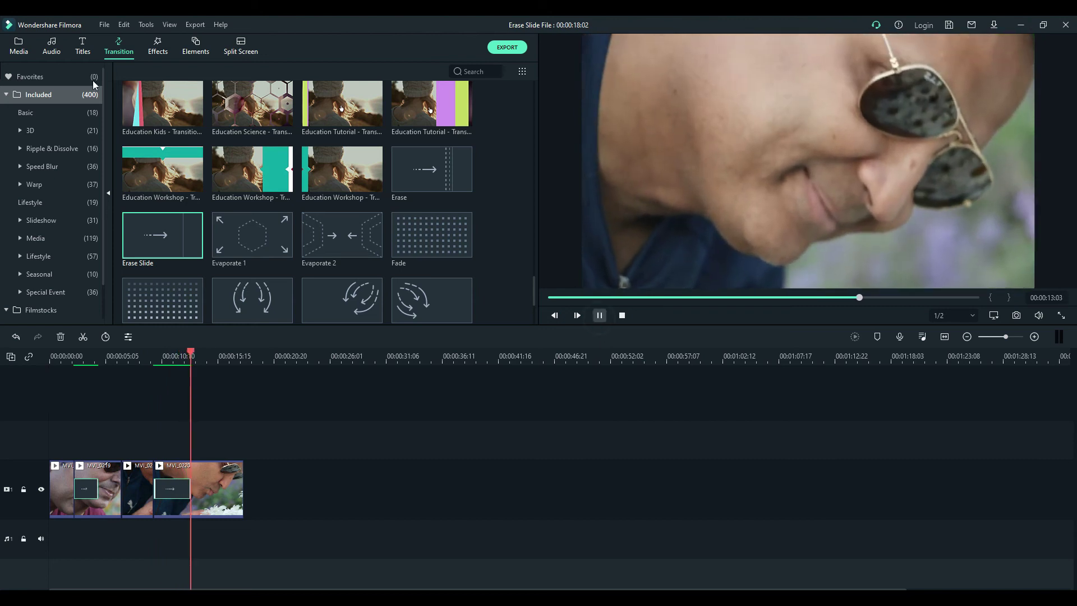
Add MVI_0133 to the end of the timeline and delete its detached audio.
left_click(17, 46)
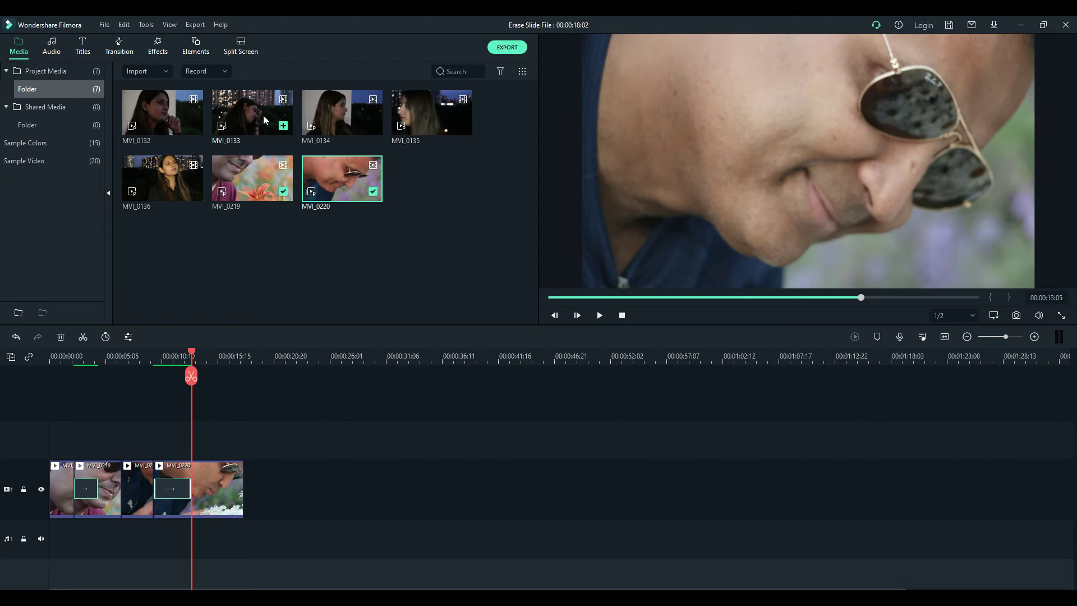
left_click_drag(260, 113, 287, 495)
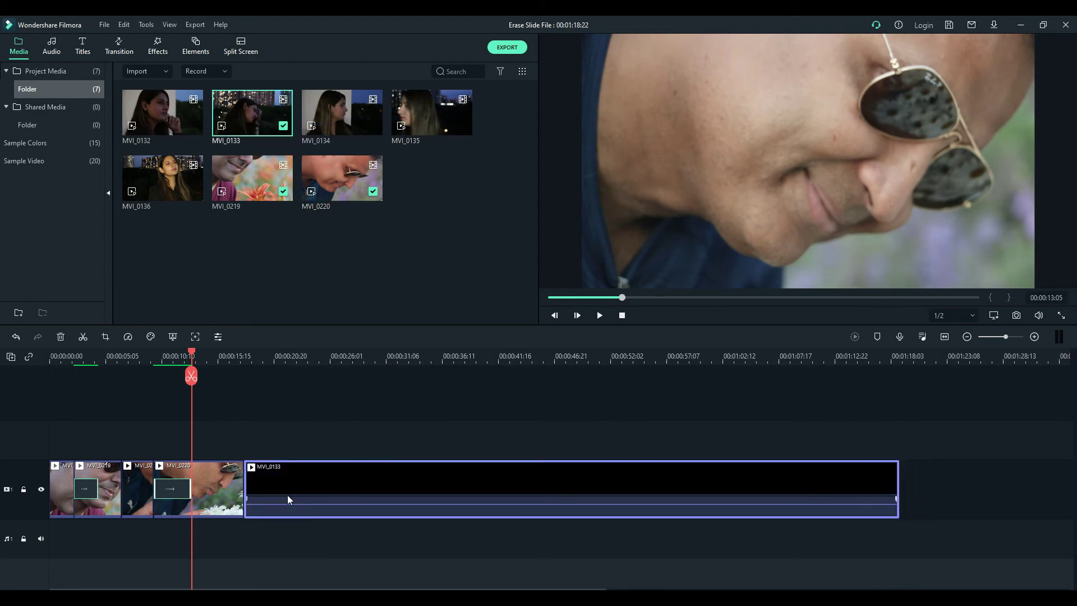
right_click(338, 507)
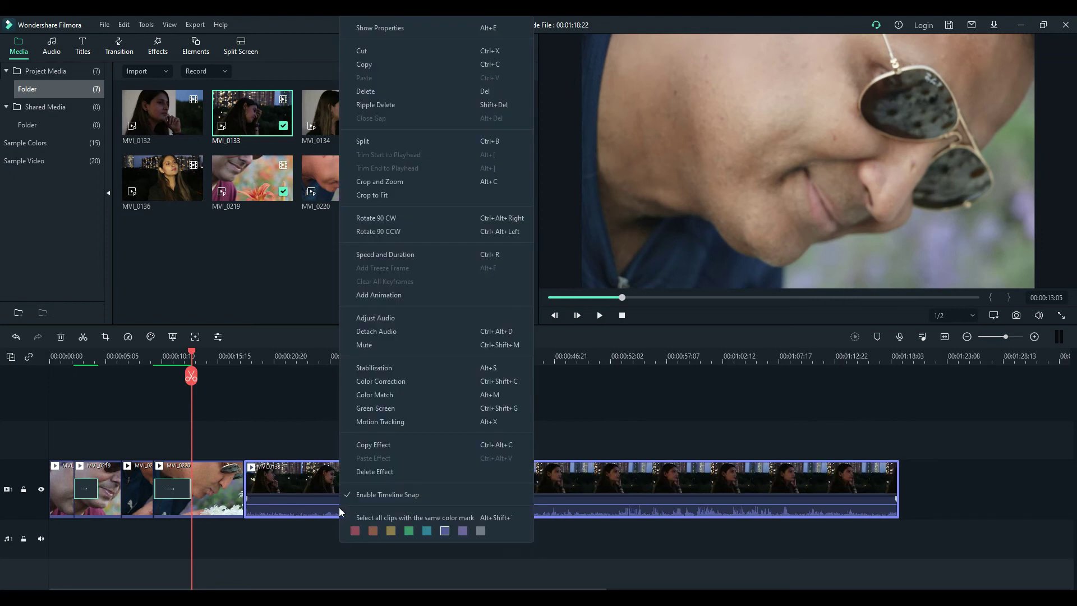
left_click(352, 331)
left_click(540, 543)
key("Delete")
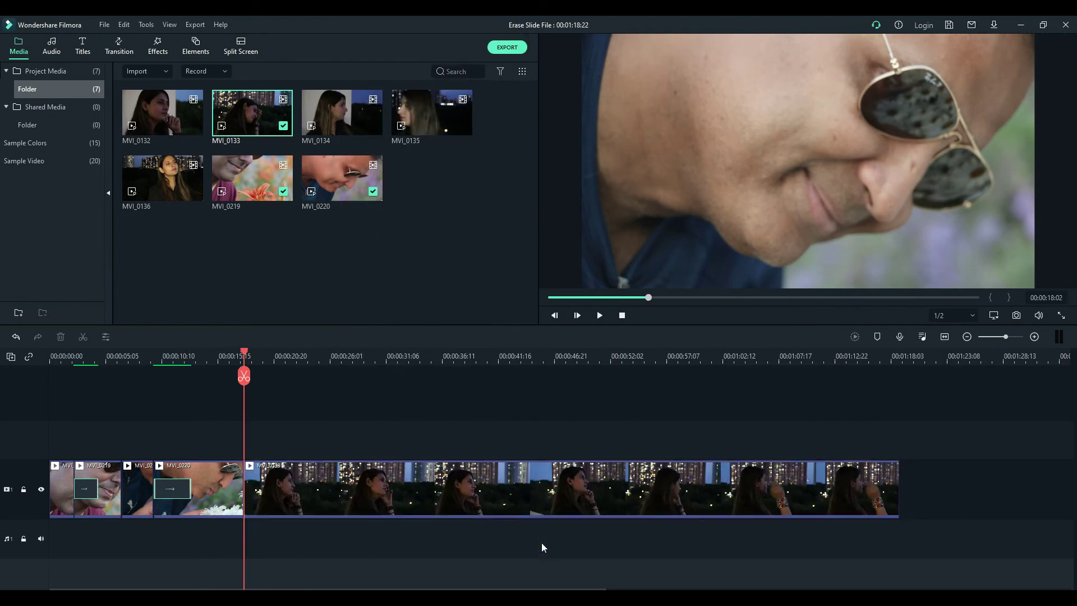
Trim MVI_0133 to about 10 seconds and split it at 00:00:21:02.
left_click(836, 500)
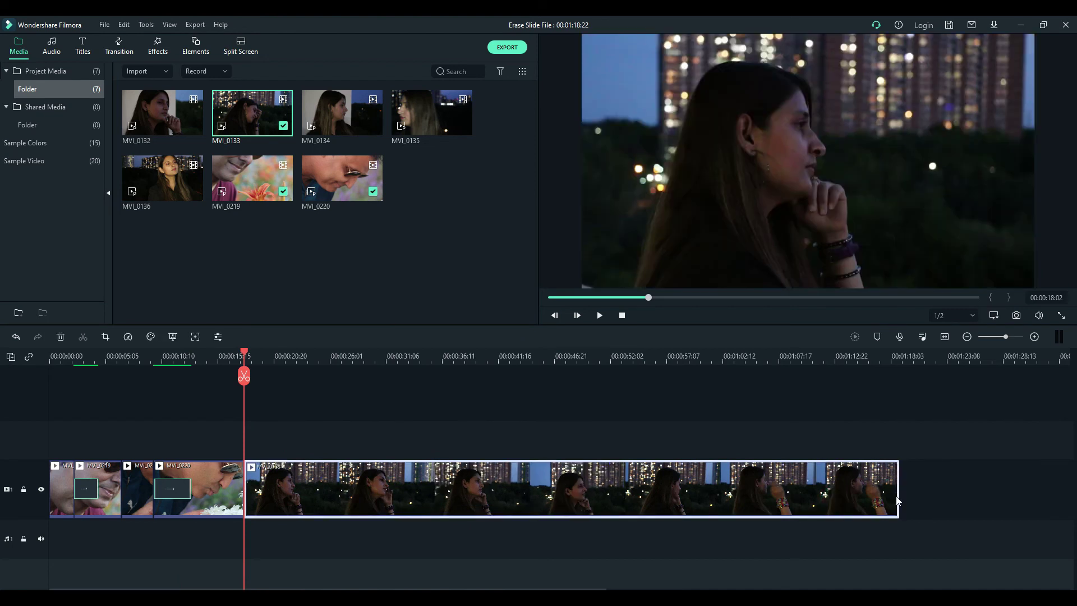
left_click_drag(898, 497, 360, 501)
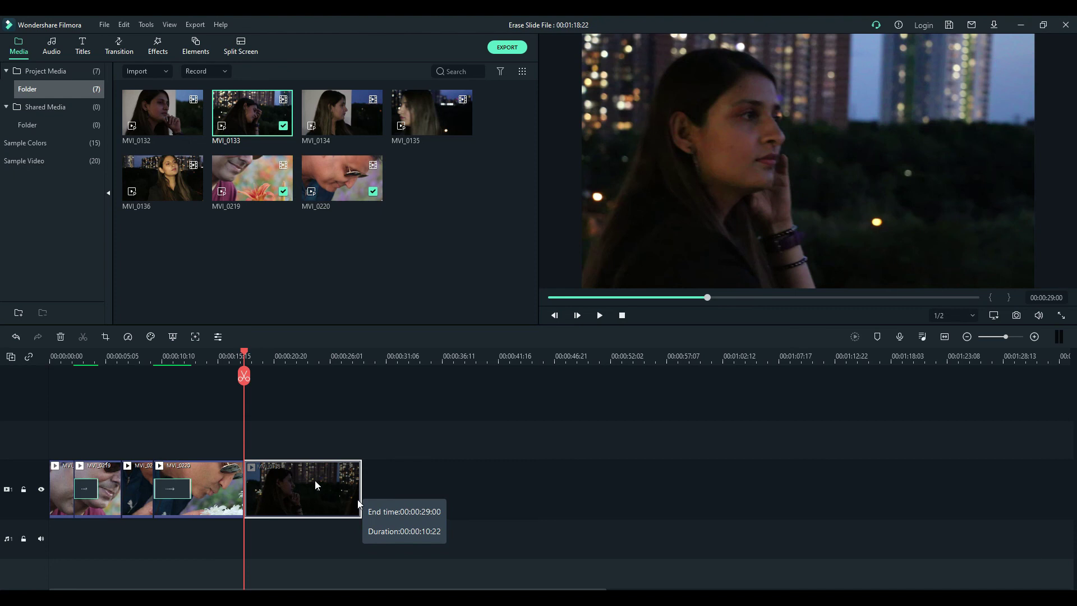
left_click(286, 357)
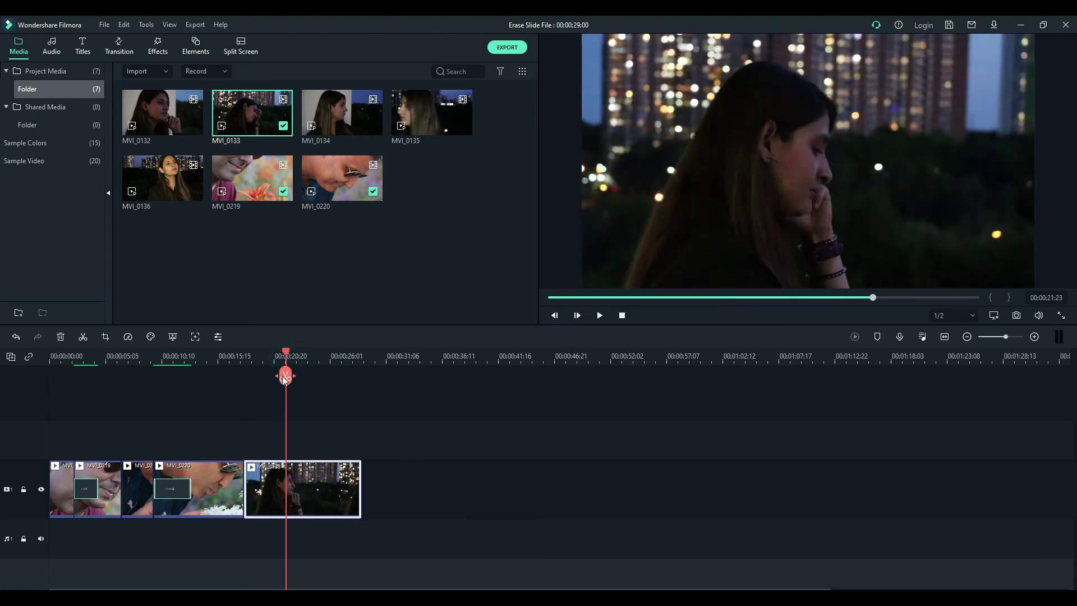
left_click(270, 355)
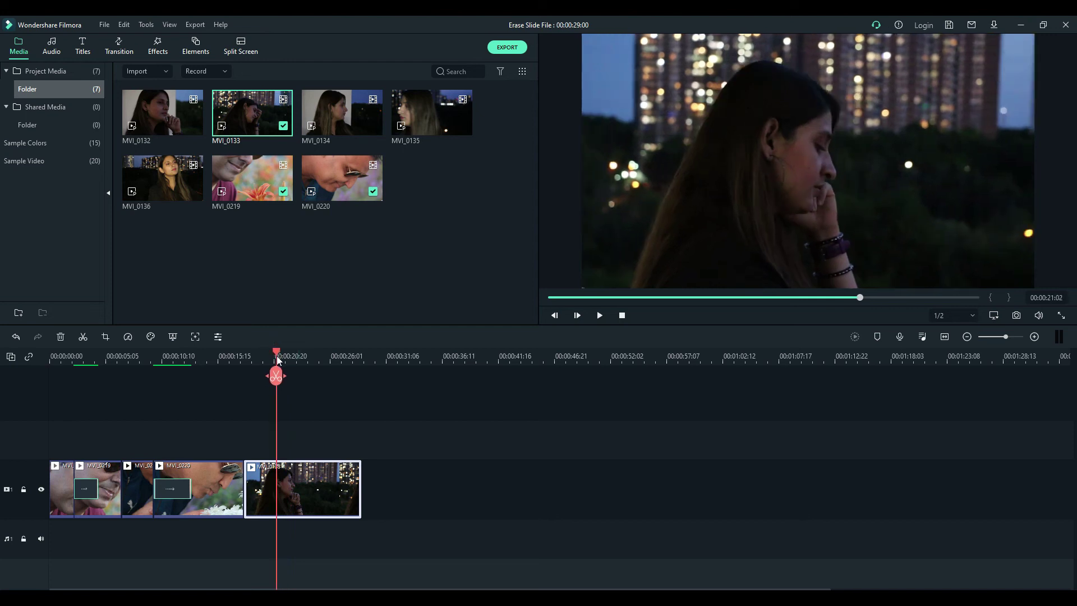
left_click(277, 355)
left_click(298, 486)
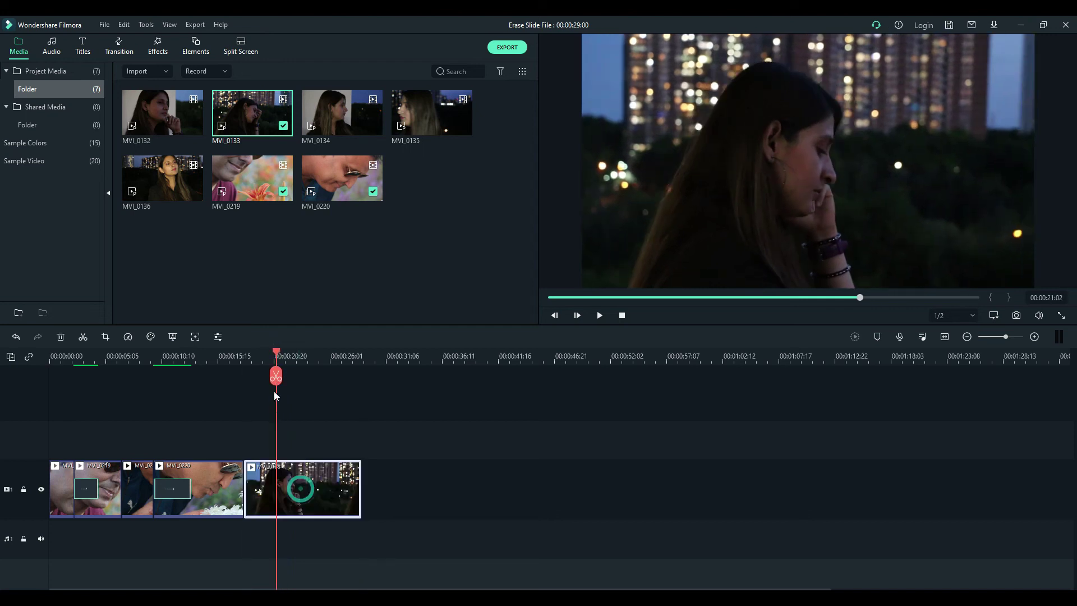
left_click(276, 375)
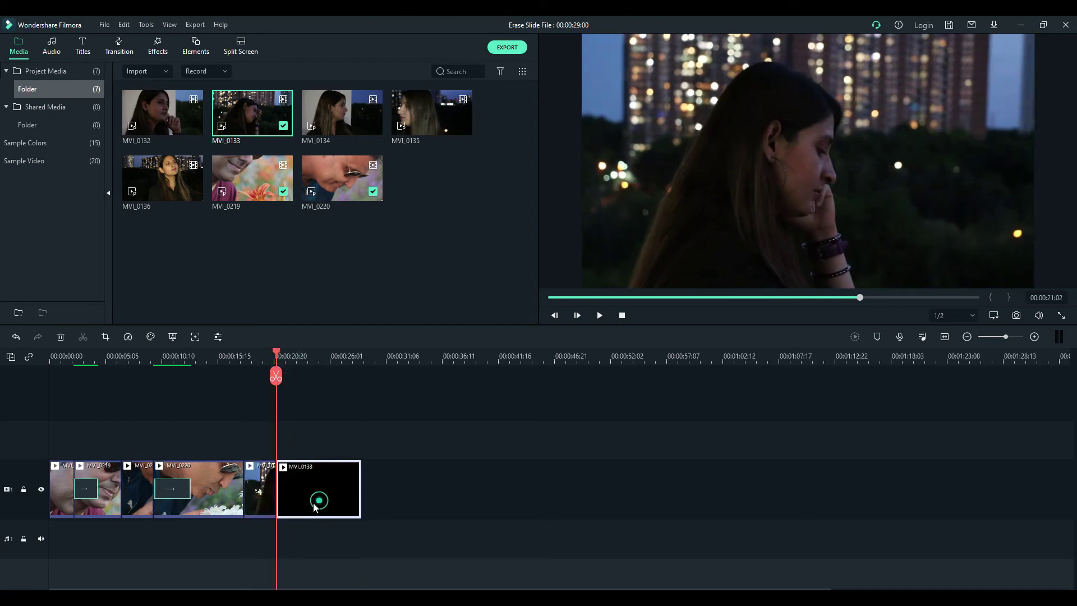
Open the Transition library, then select MVI_0133's second part and open its colour options.
left_click(116, 43)
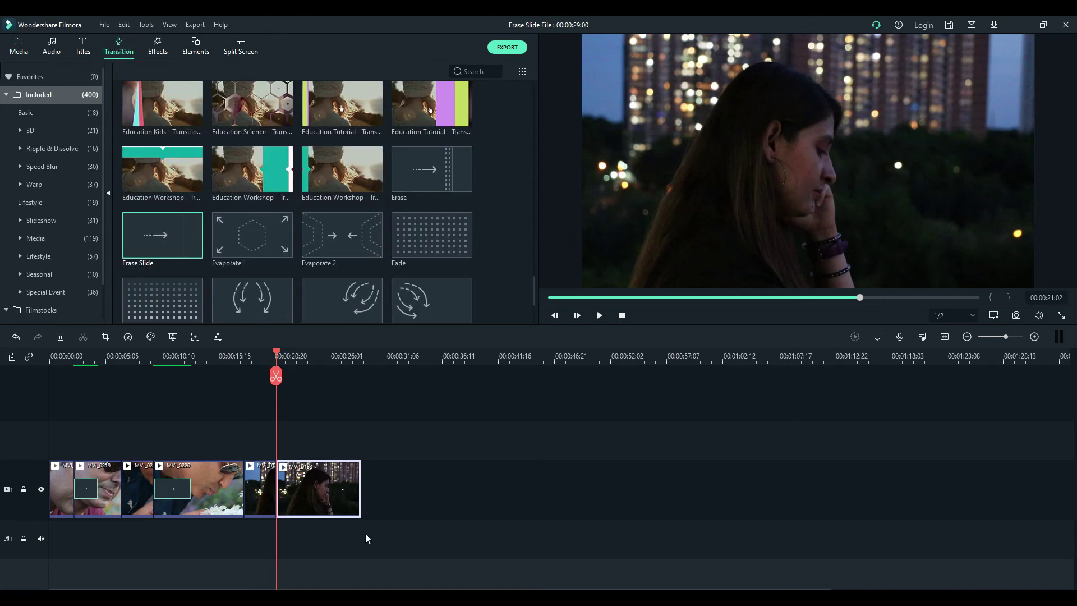
left_click(308, 496)
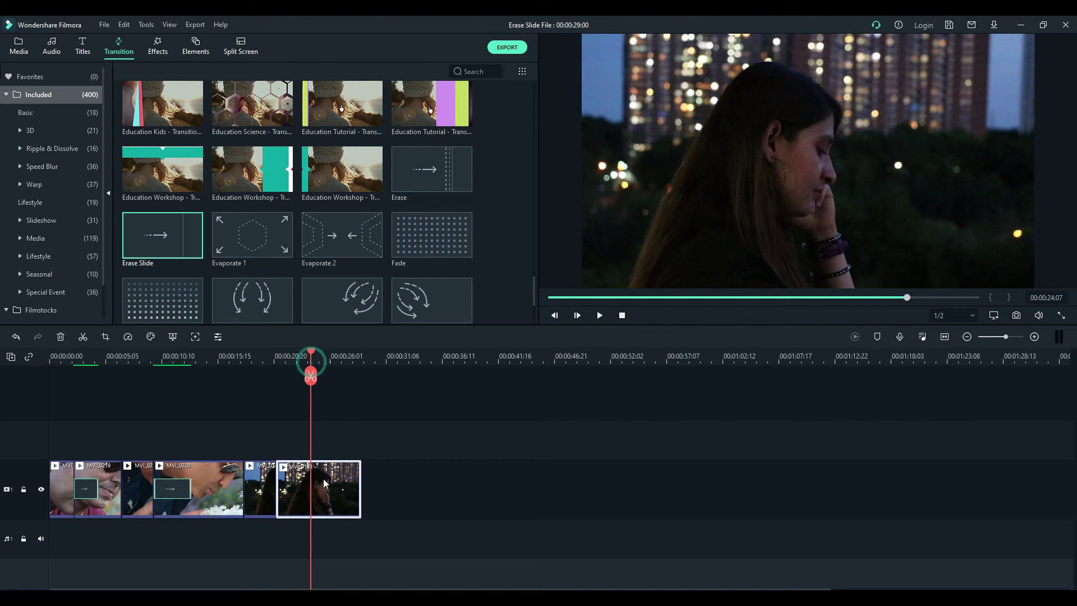
left_click(323, 481)
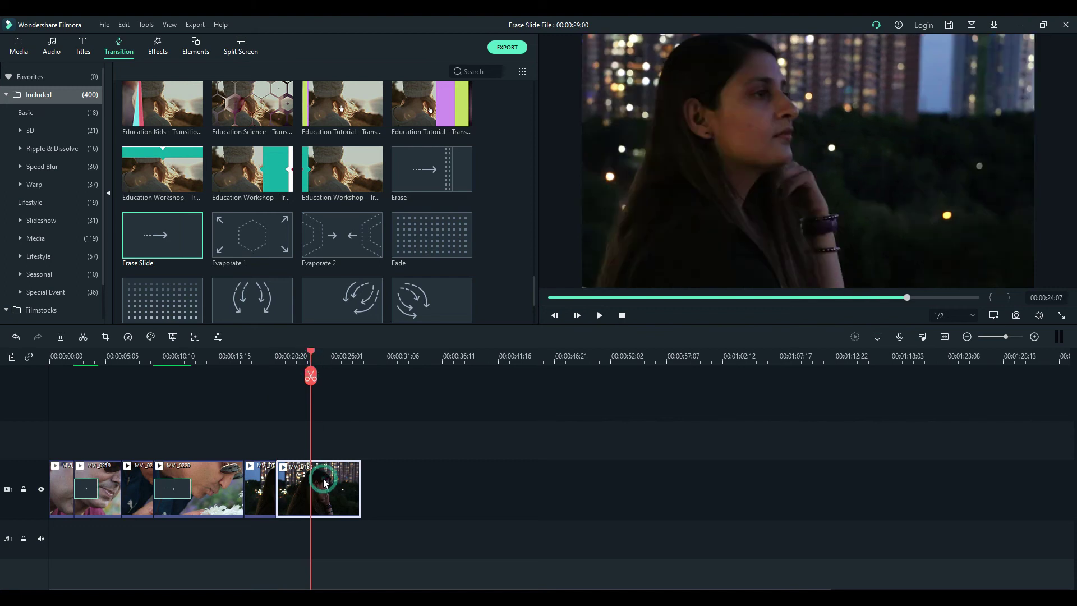
left_click(153, 342)
Give the later MVI_0133 piece the Batman 3D LUT and auto colour enhancement (threshold 5, value 50).
left_click(166, 356)
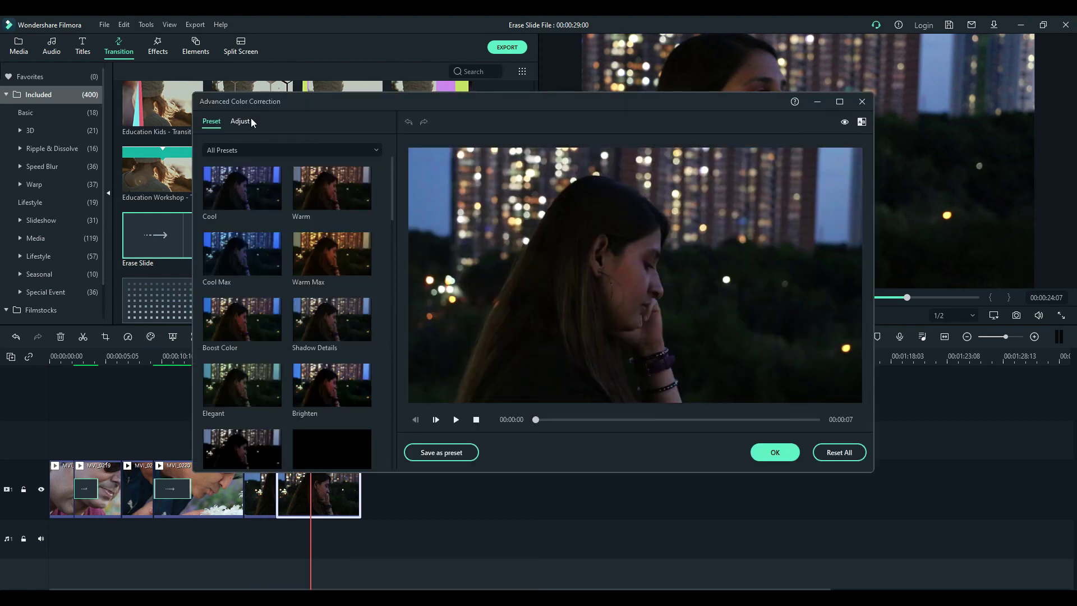
left_click(241, 122)
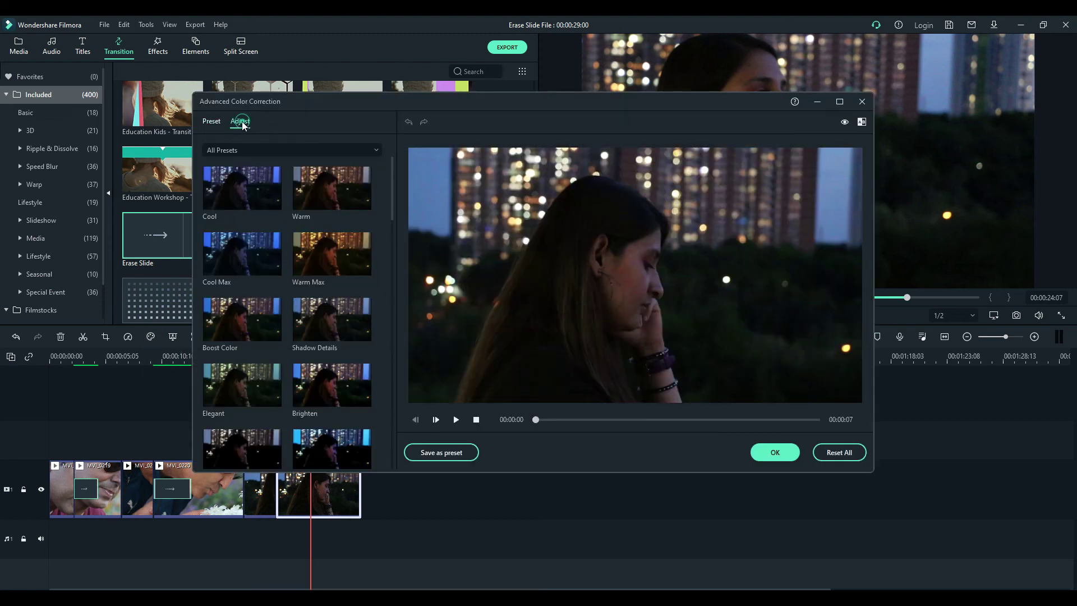
left_click(200, 371)
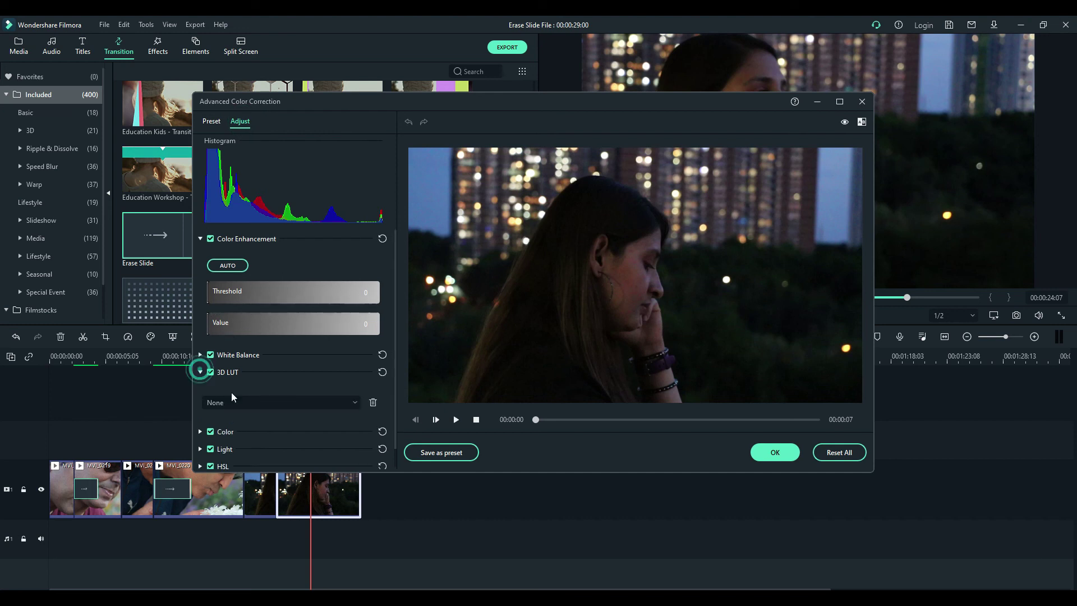
left_click(353, 402)
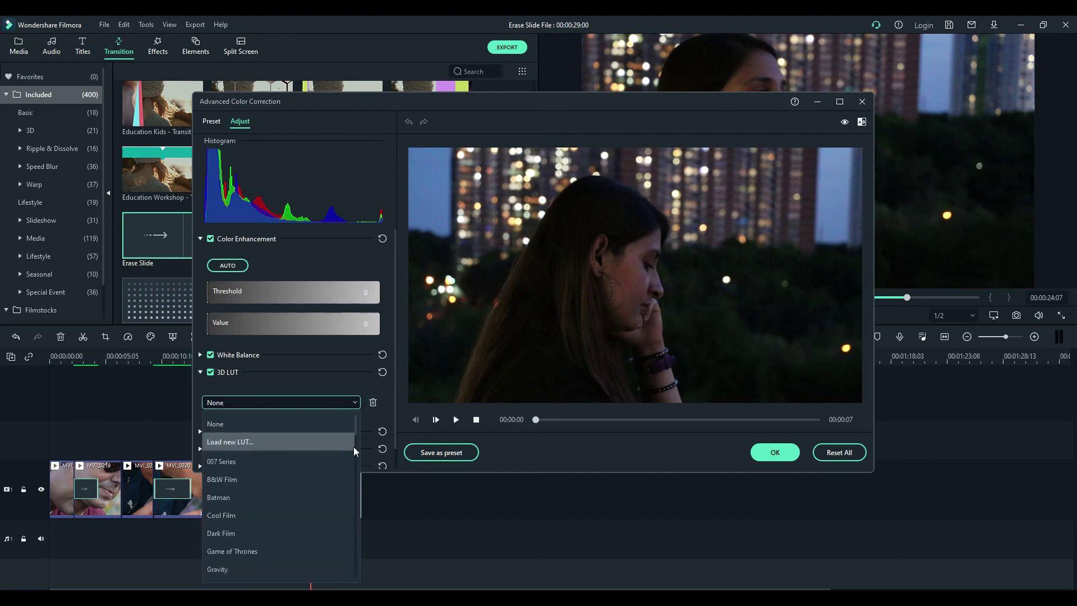
left_click(333, 467)
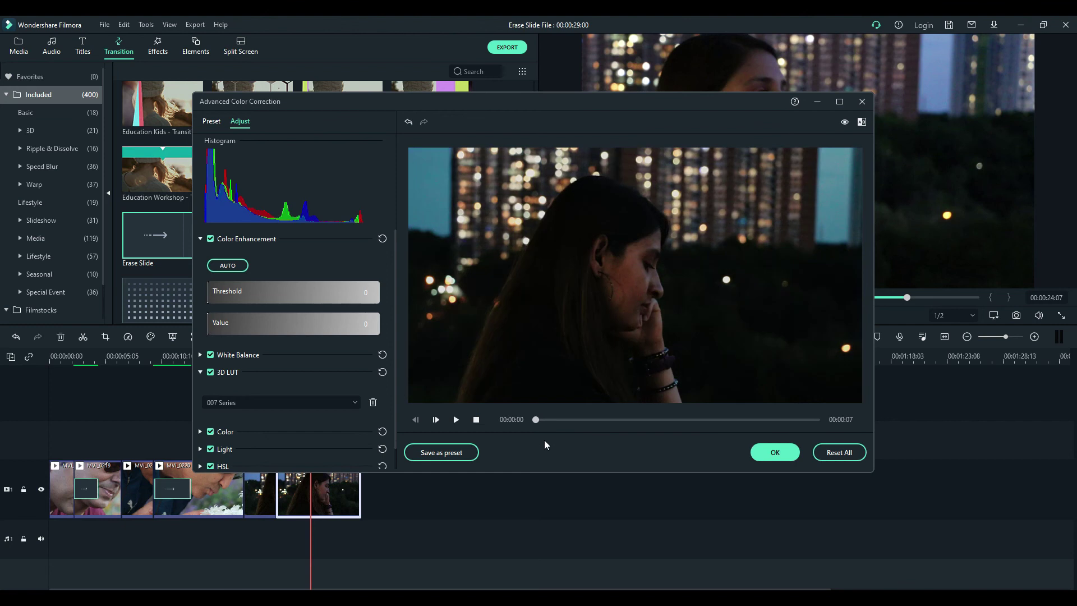
key("Down")
key("Down")
key("Down")
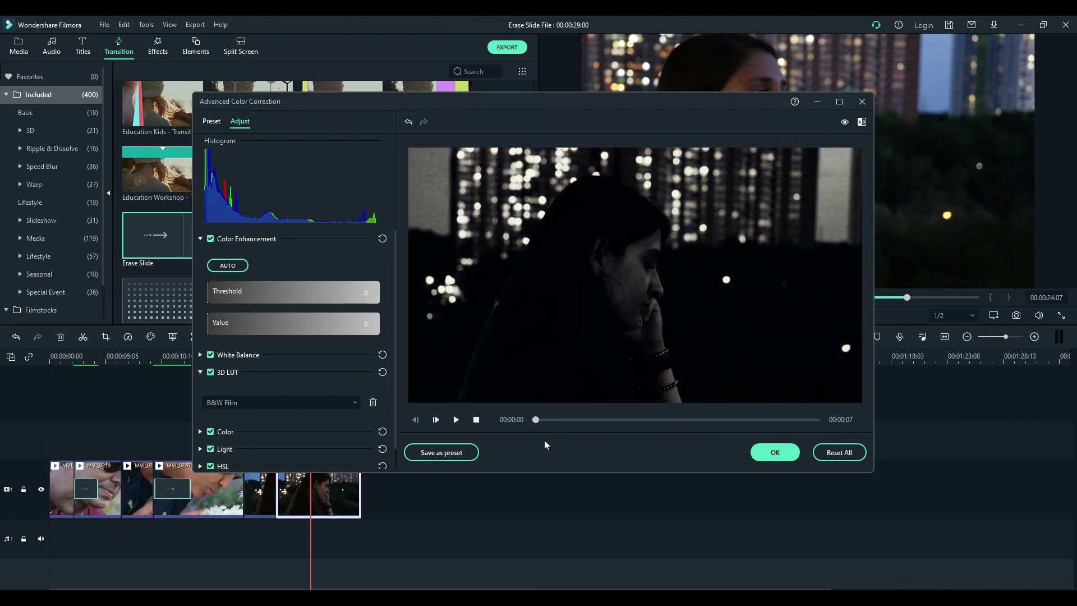
key("Up")
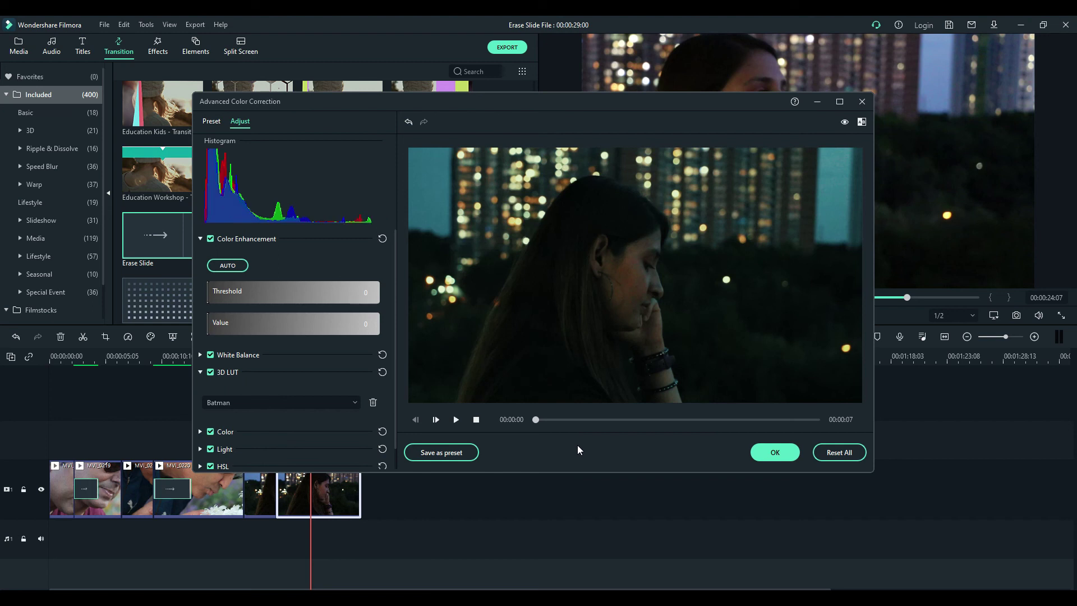
left_click(235, 265)
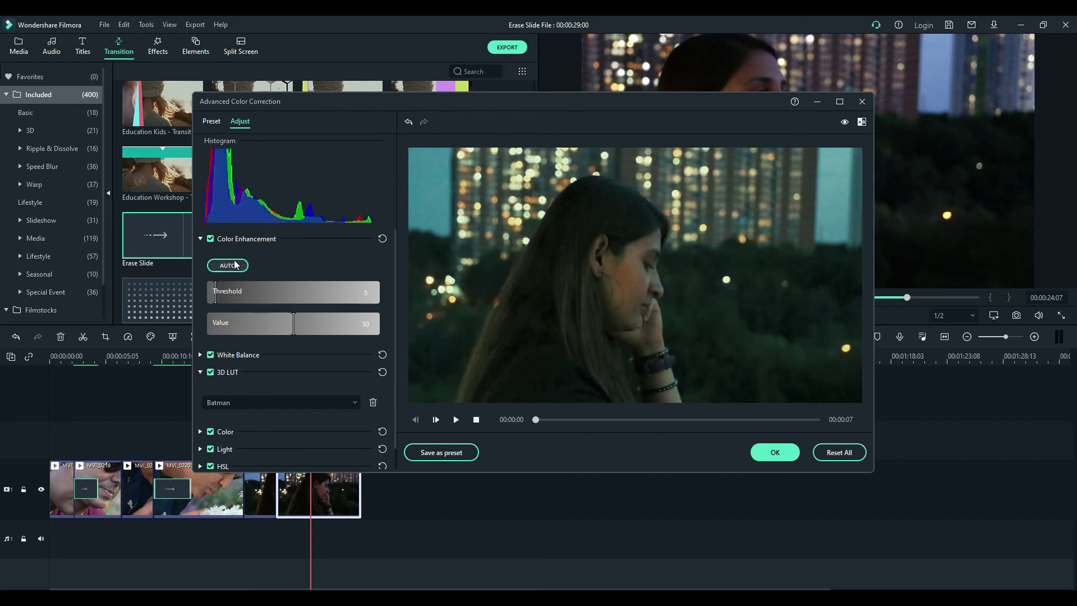
left_click(776, 456)
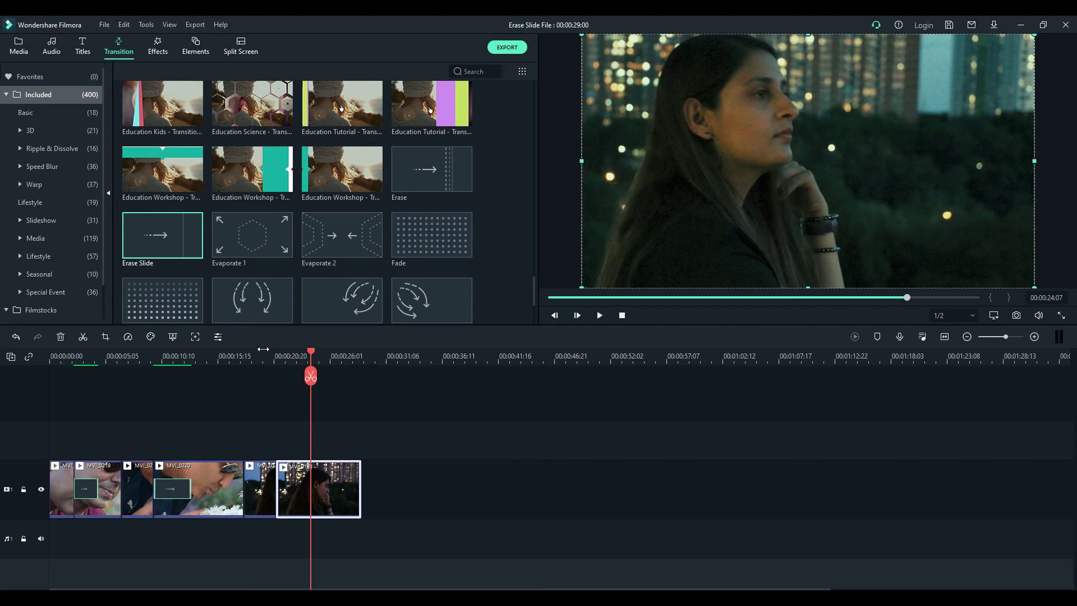
Place an Erase Slide transition on the cut between the MVI_0133 pieces and render the preview.
left_click(253, 356)
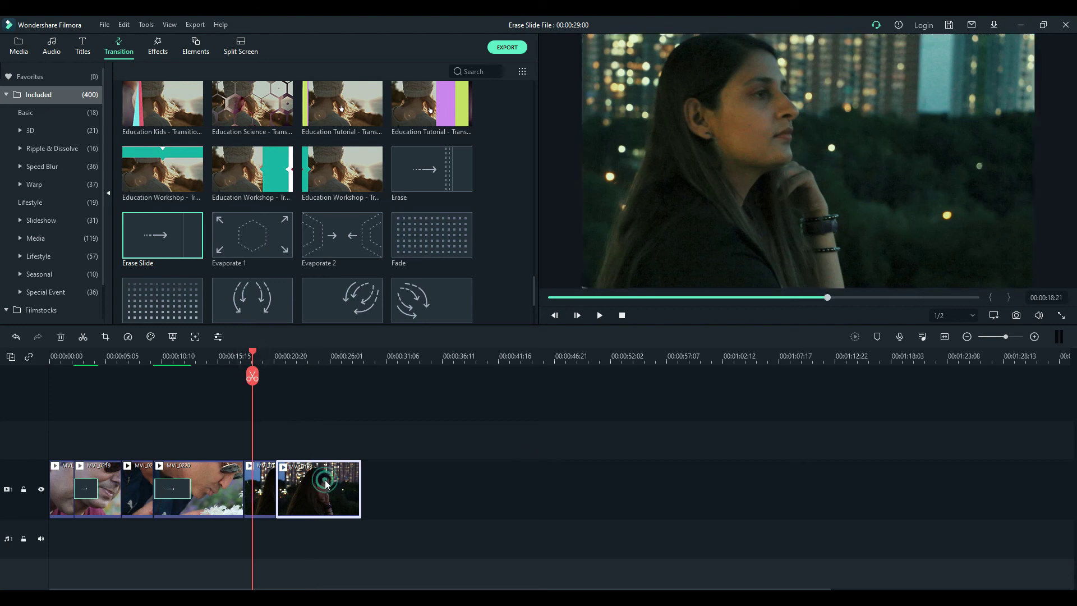
left_click(311, 358)
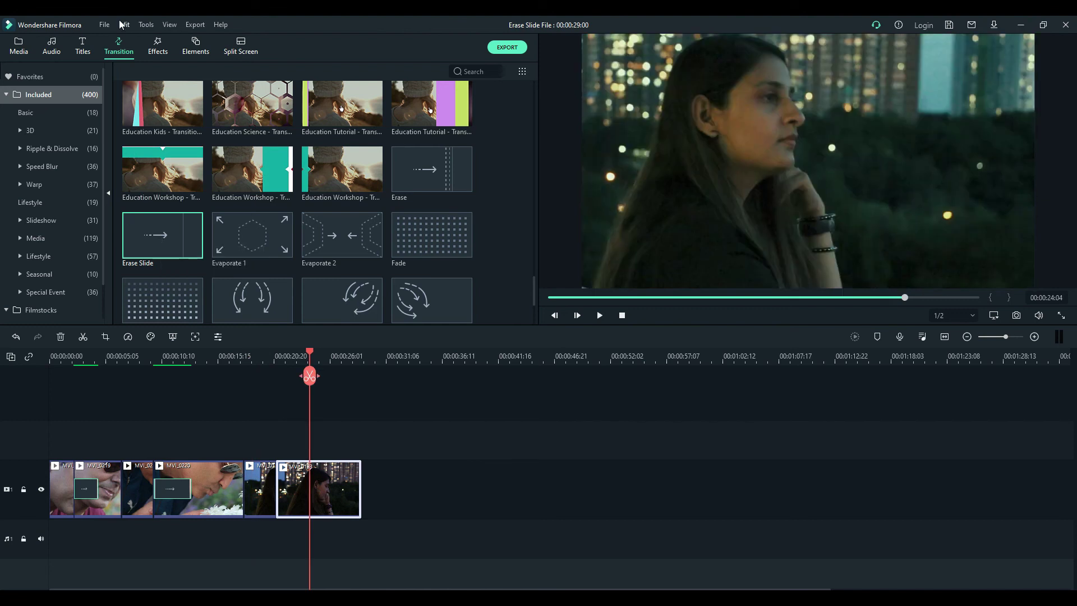
left_click_drag(159, 233, 279, 489)
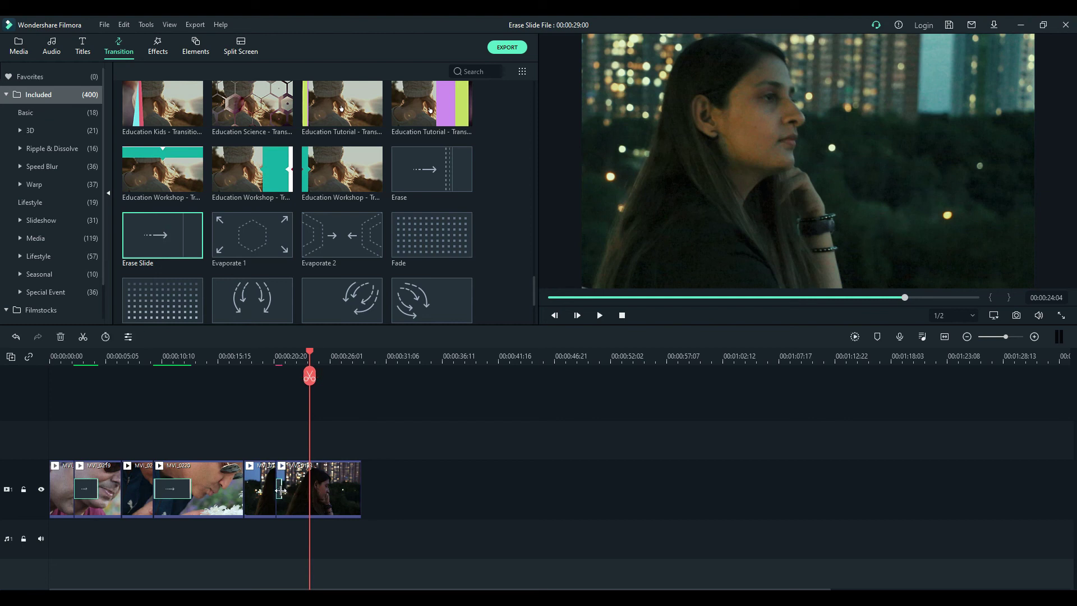
left_click(253, 358)
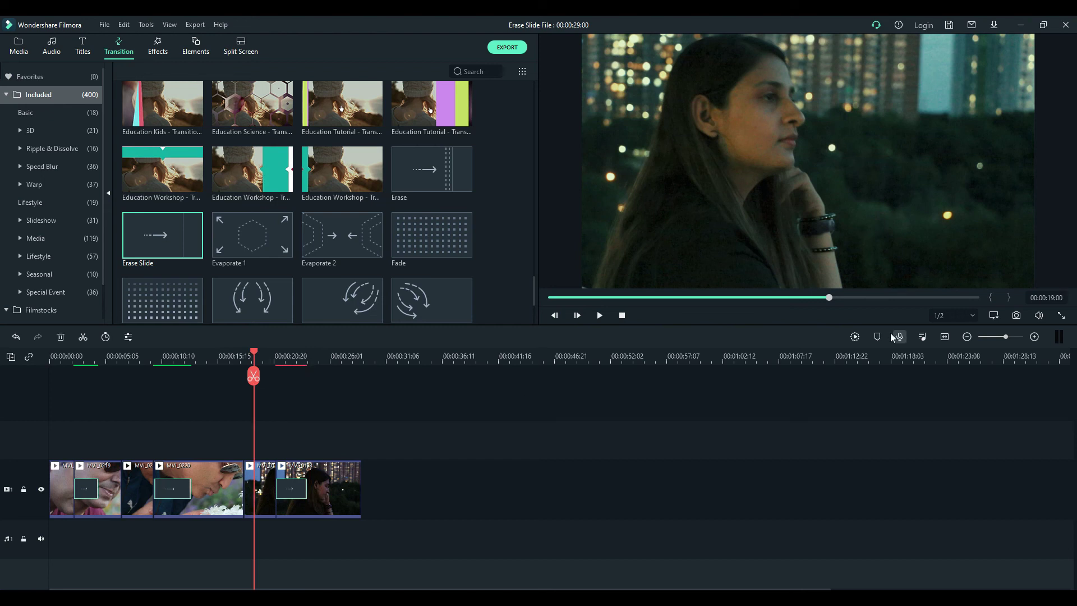
left_click(854, 336)
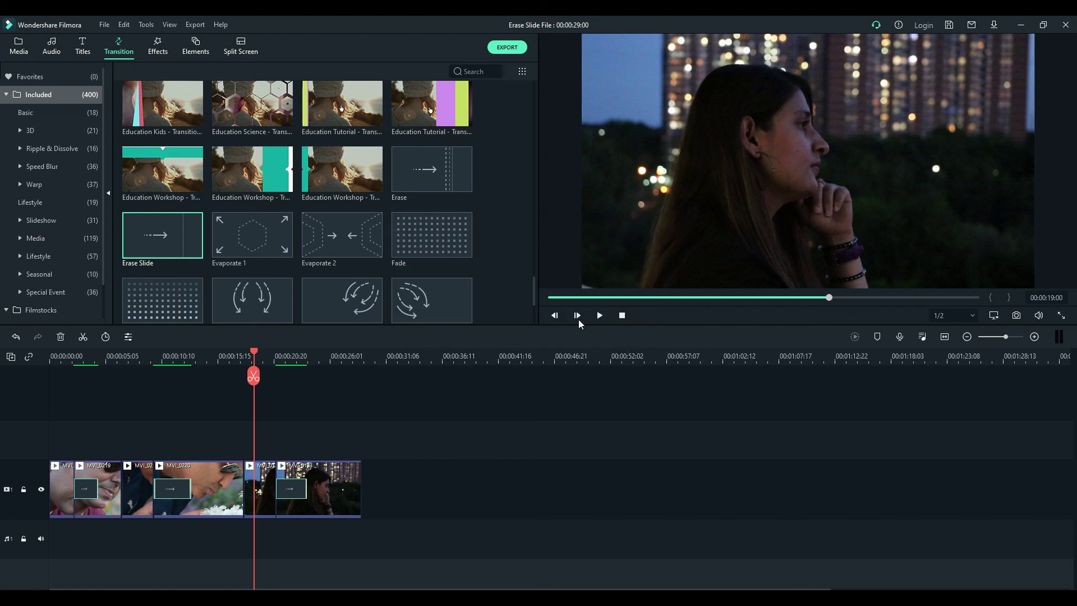
left_click(598, 315)
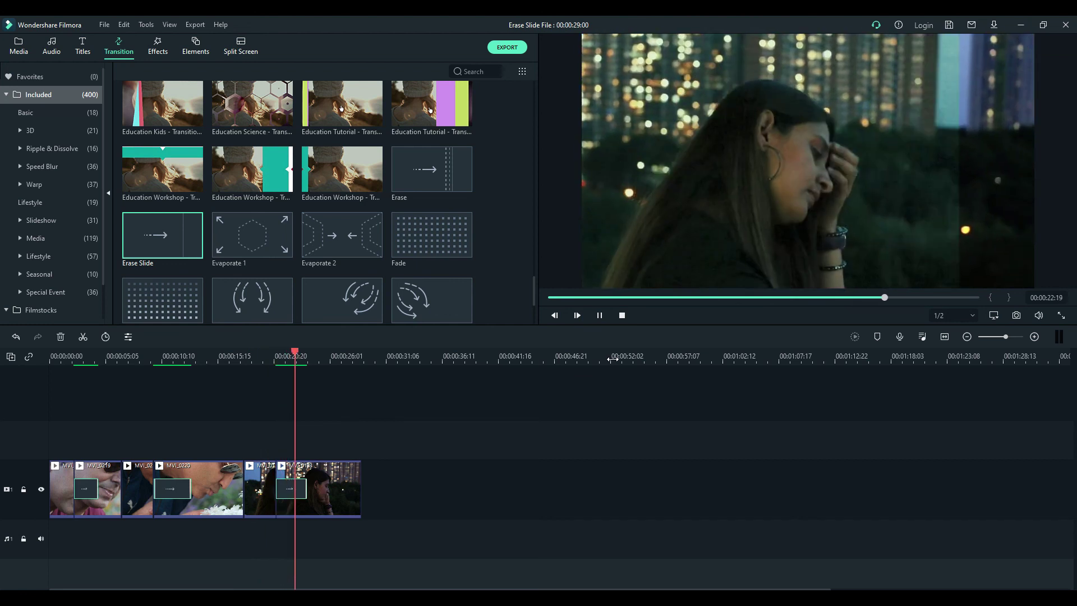
left_click(601, 316)
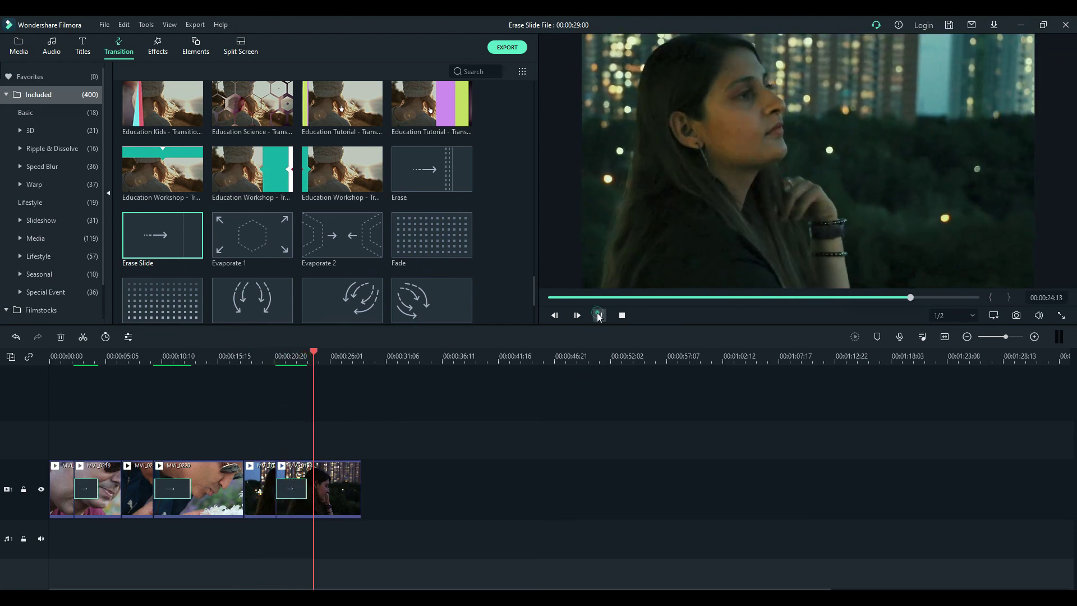
left_click(254, 352)
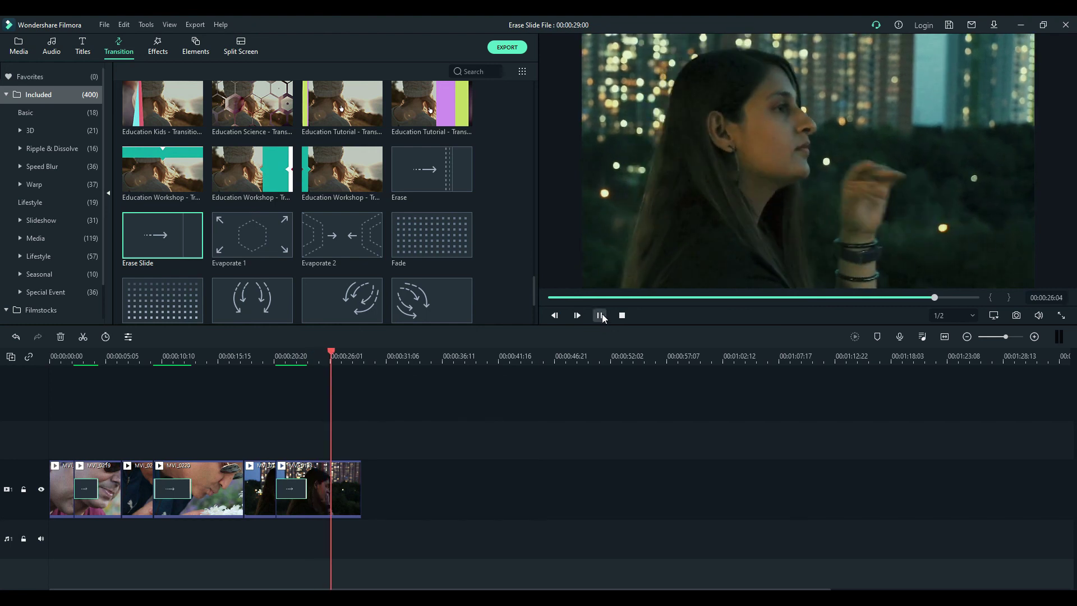
left_click(600, 315)
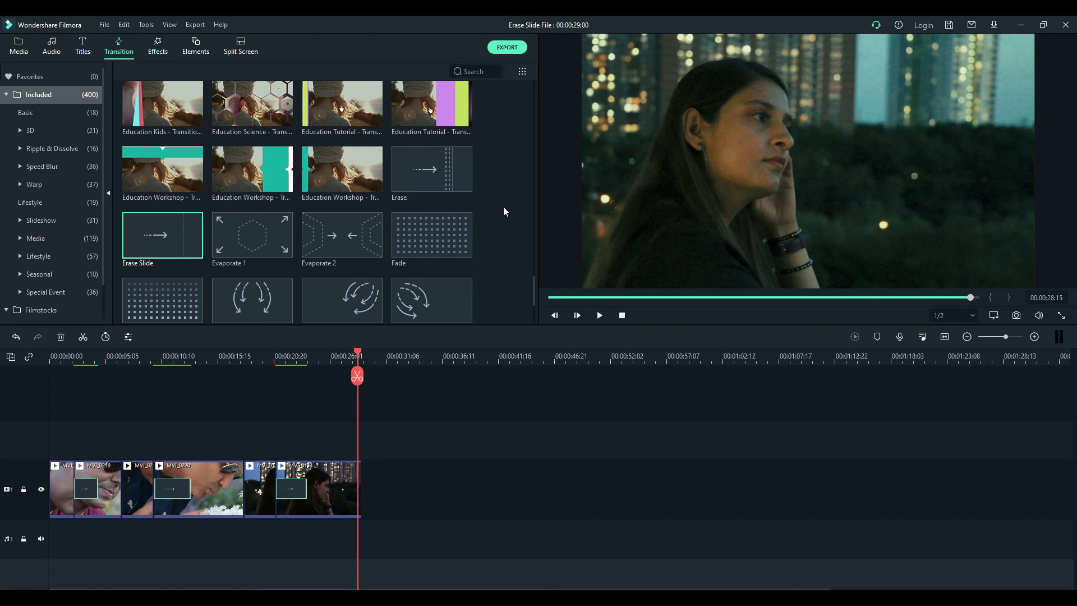
Browse the Transition library grid, then return to the project's seven-clip media bin.
left_click(19, 46)
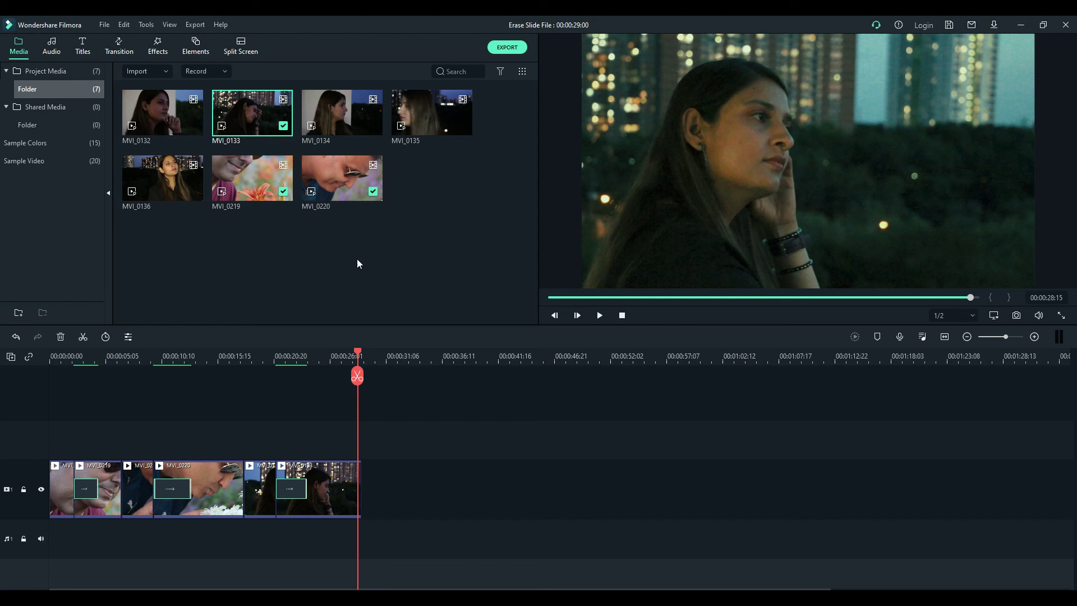
left_click(119, 45)
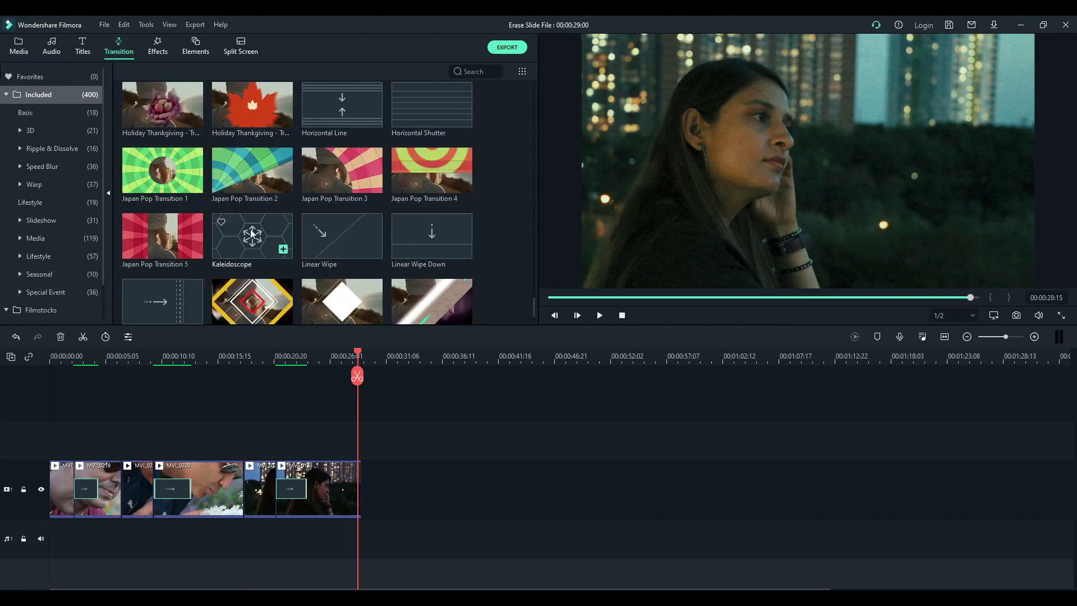
scroll(252, 234, "down", 2)
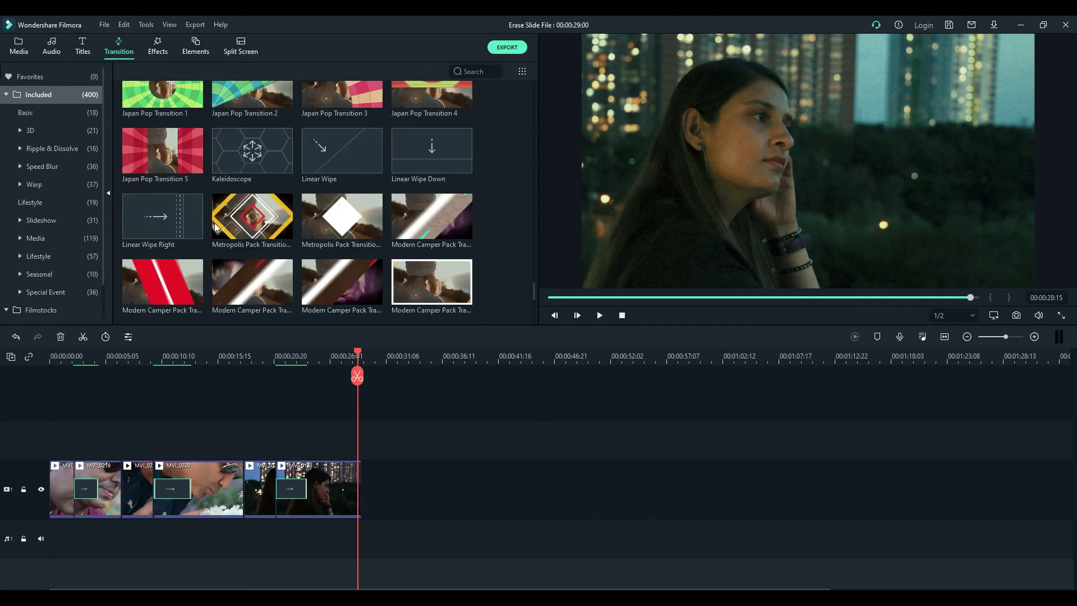
mouse_move(533, 297)
left_mouse_down()
mouse_move(533, 238)
mouse_move(521, 214)
left_mouse_up()
scroll(520, 213, "up", 3)
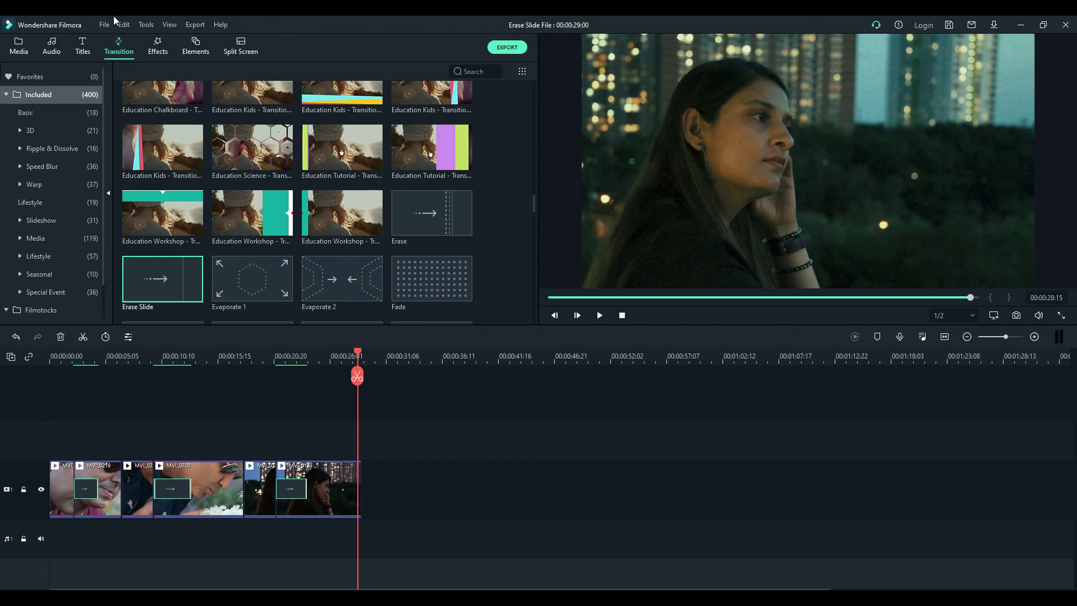
left_click(27, 50)
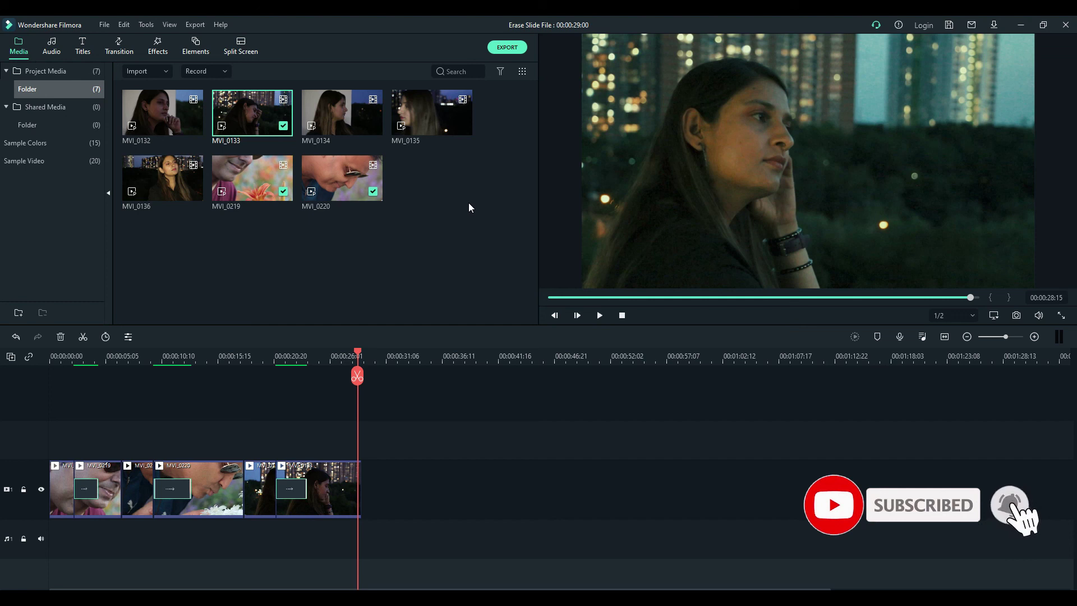